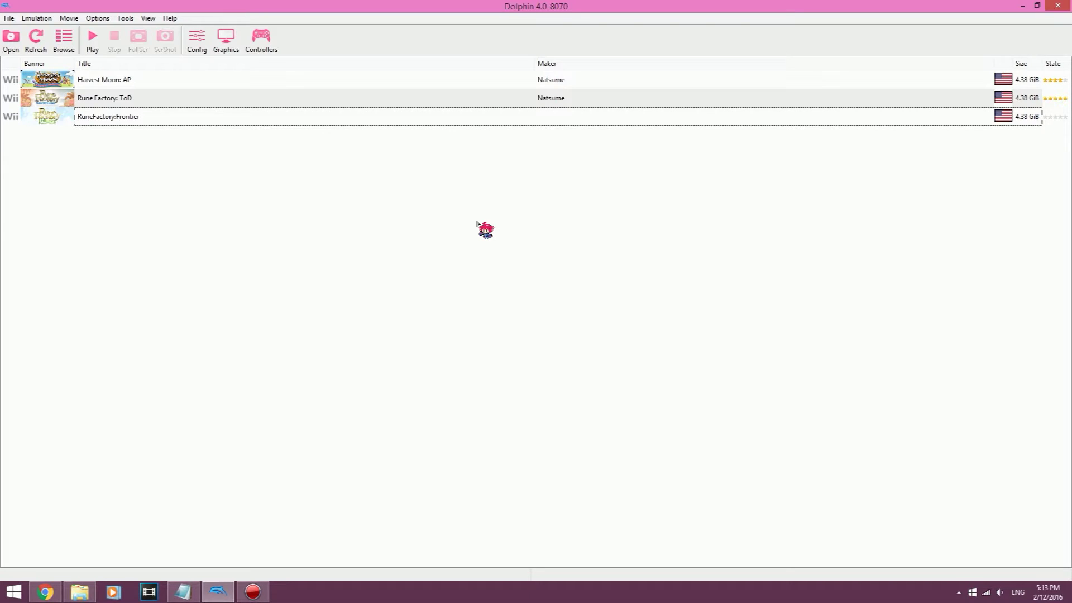
Select RuneFactory:Frontier in the game list and open its Direct3D graphics configuration.
click(251, 122)
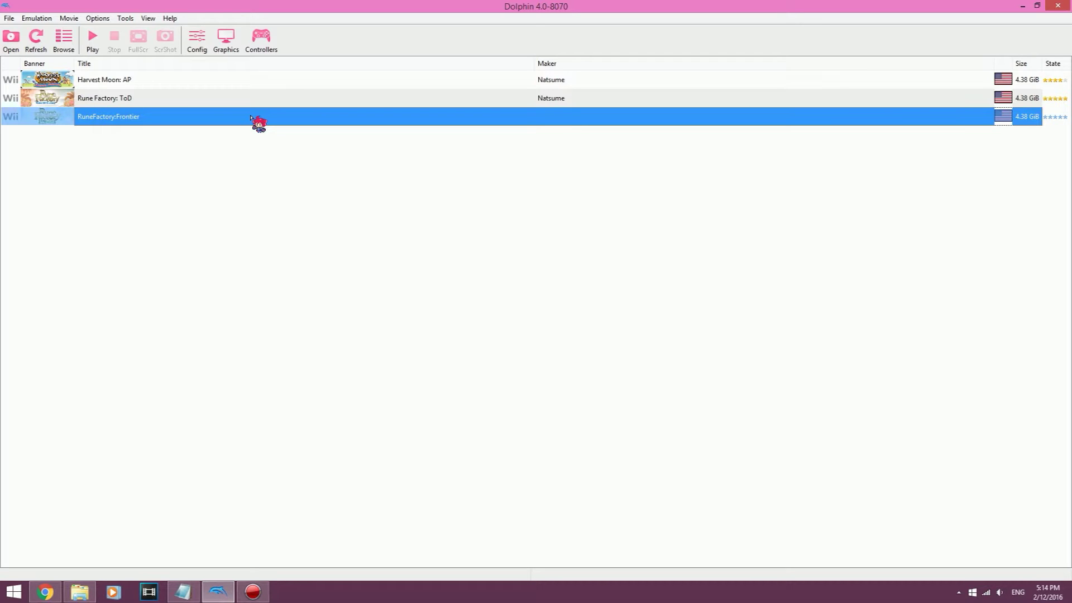
click(228, 44)
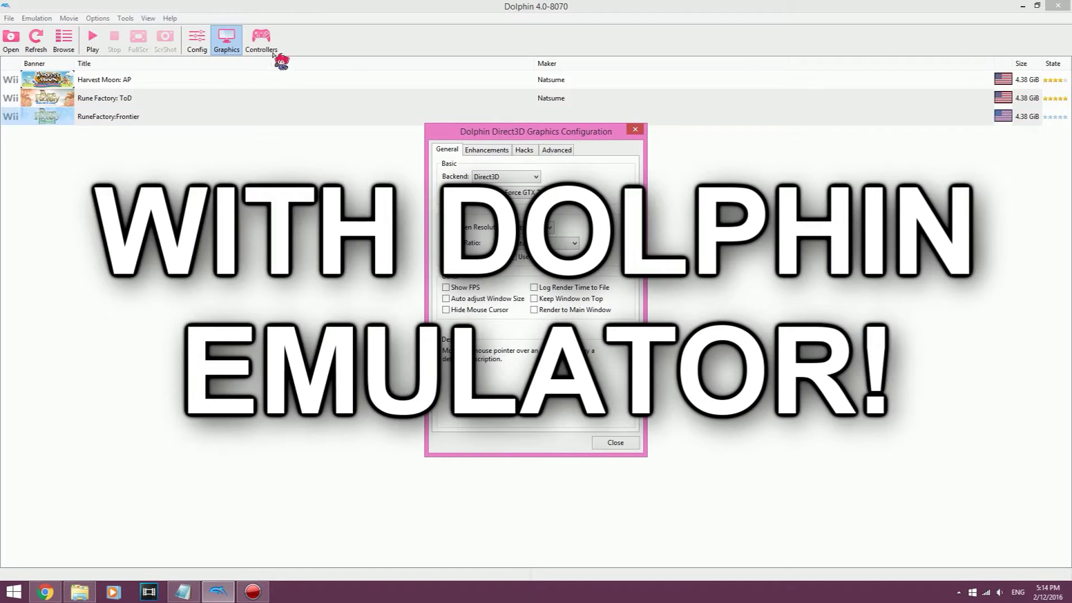
Enable Dump Textures on the Advanced tab, close the settings and launch Rune Factory Frontier.
click(556, 151)
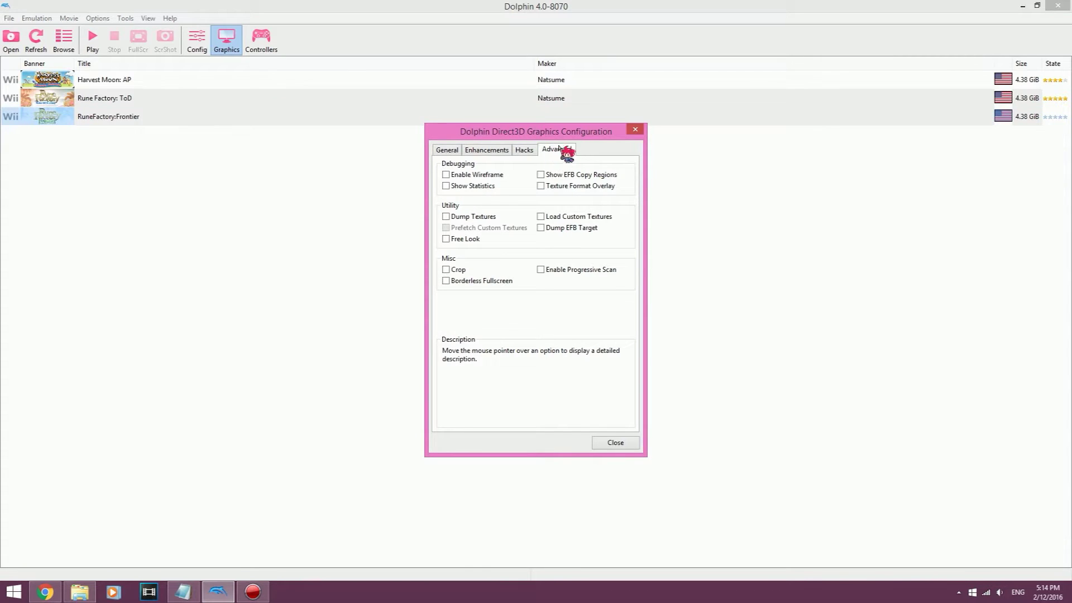
click(474, 217)
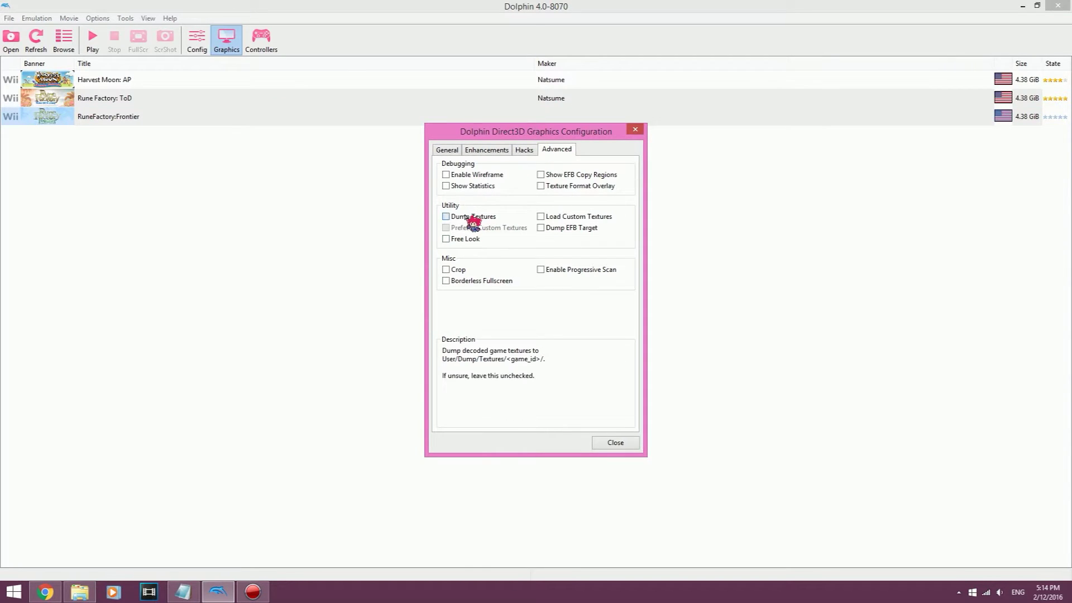
click(615, 442)
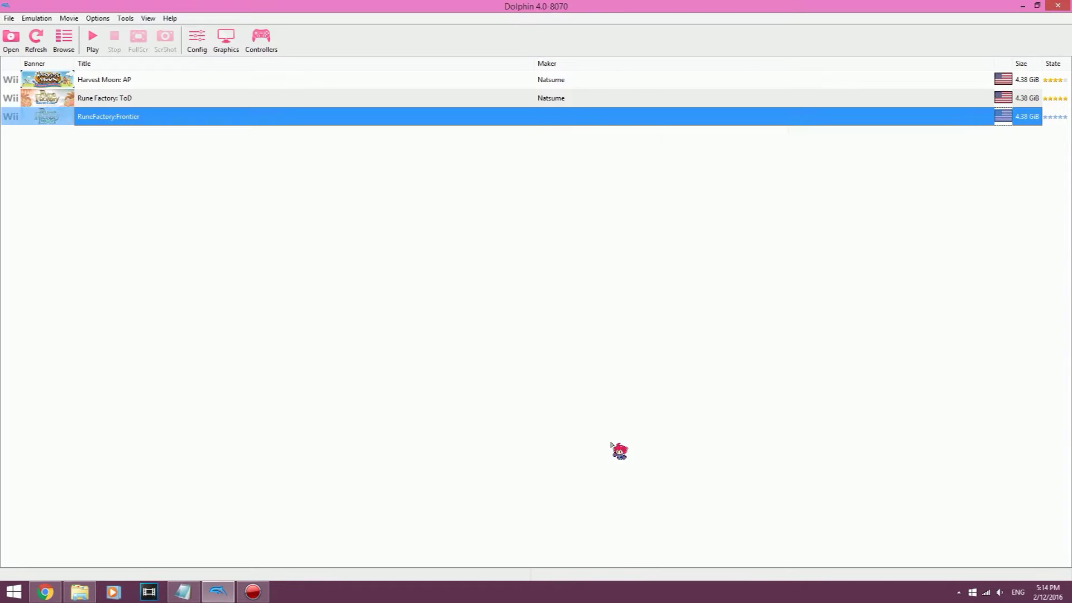
double_click(131, 118)
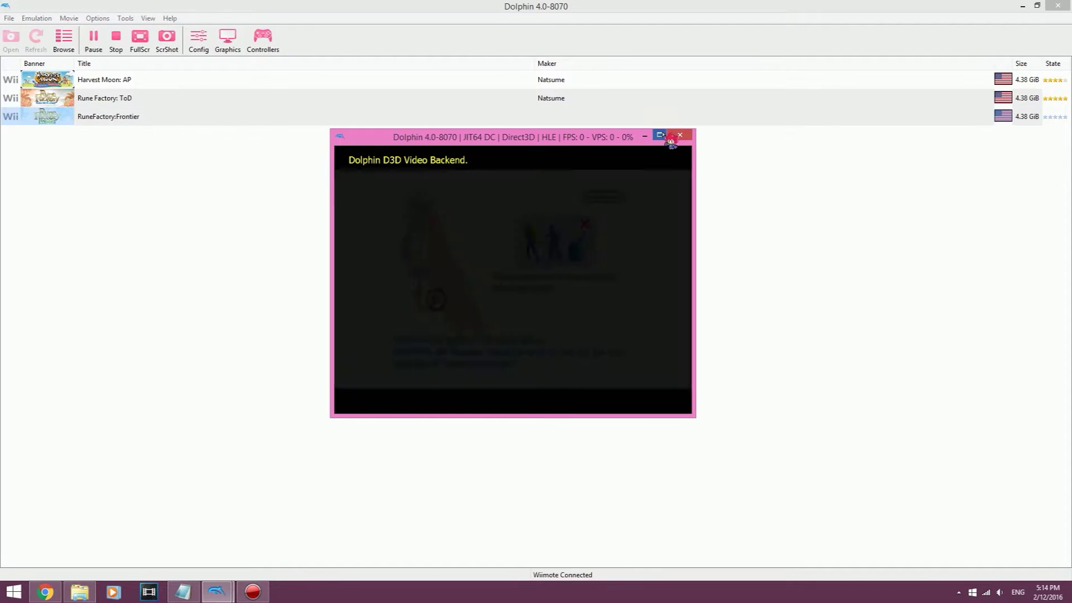
Maximize the running game window, then stop and confirm ending the emulation.
click(661, 136)
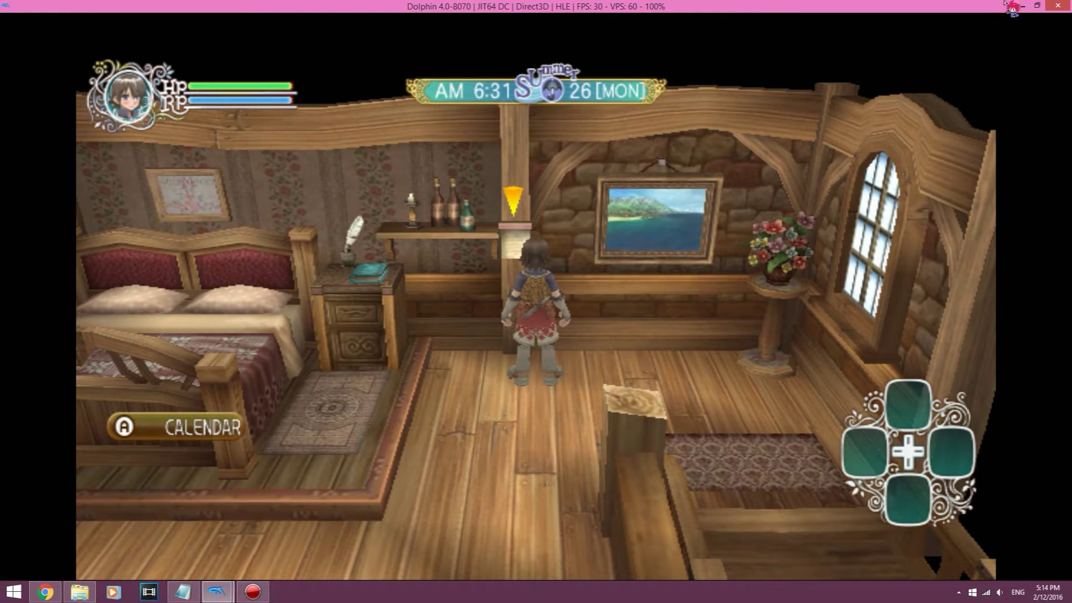
click(1058, 6)
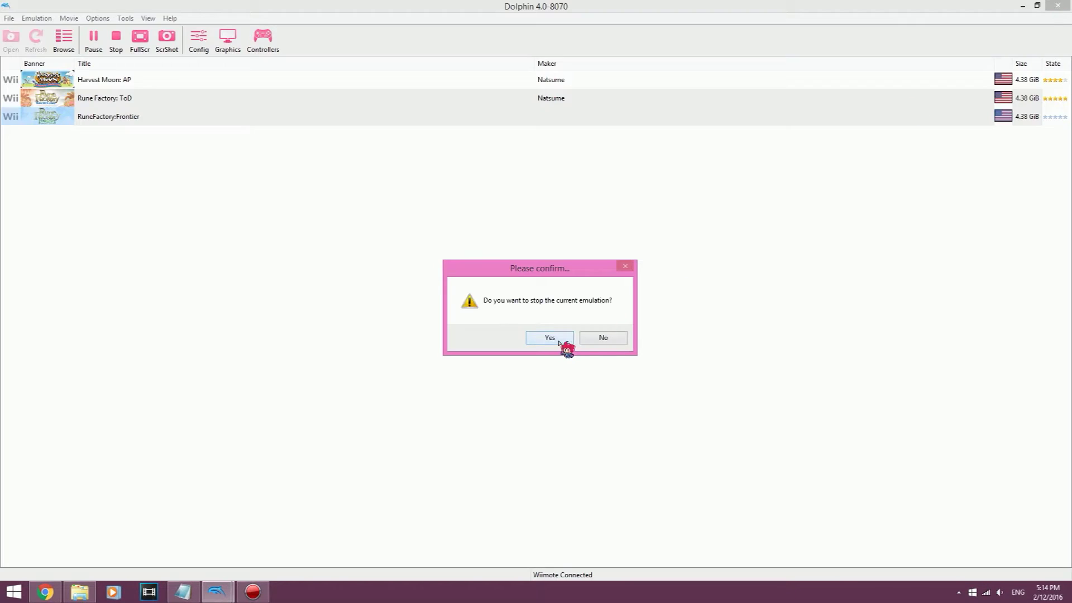
click(550, 338)
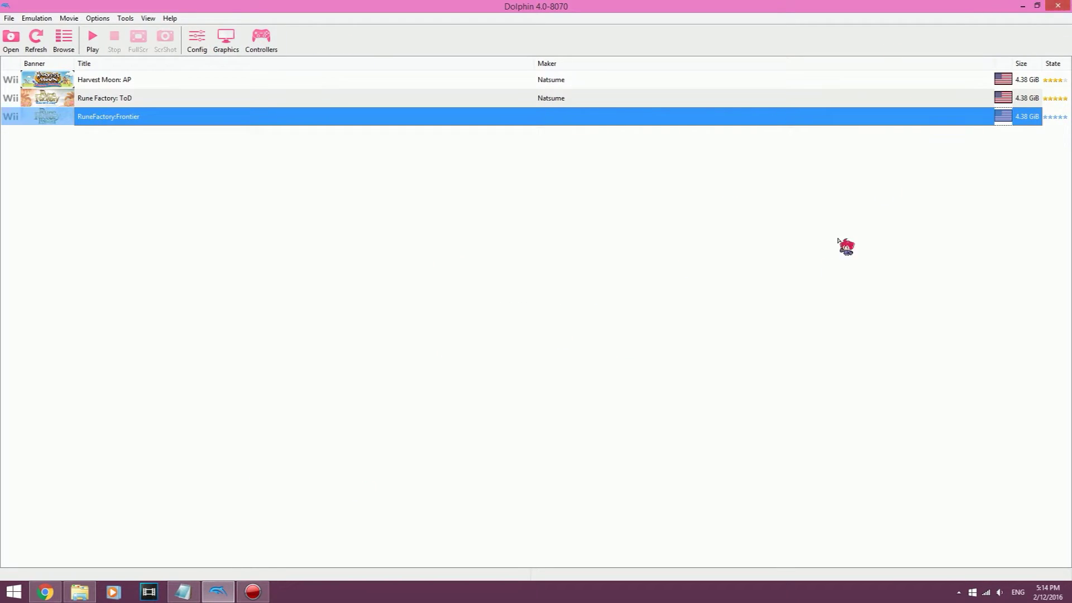
key(super+s)
text(photo)
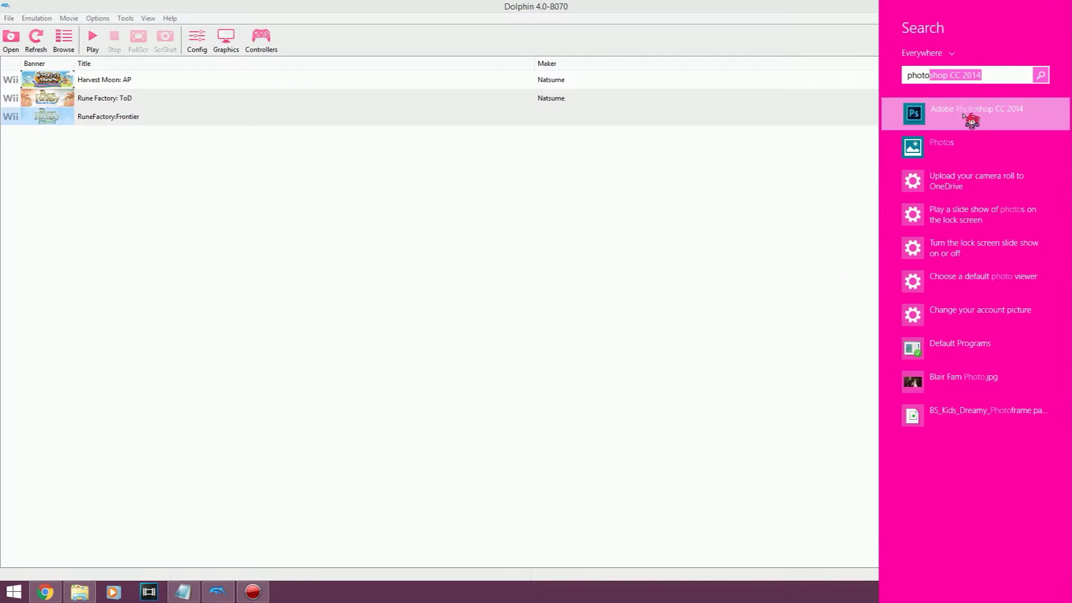
Launch Adobe Photoshop CC 2014 from search and dismiss the color-profile warning.
click(970, 117)
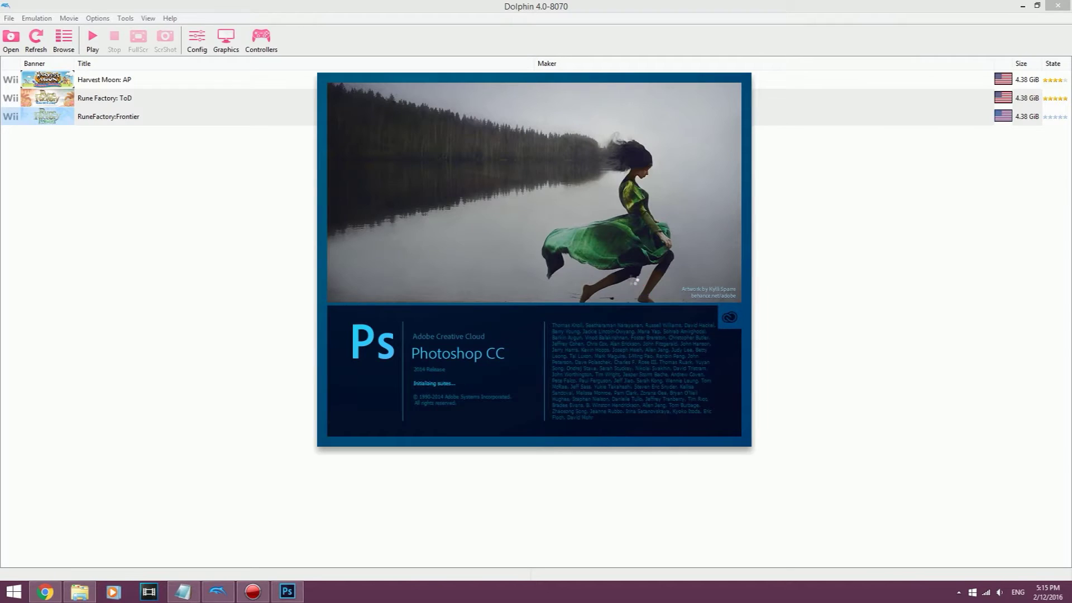
click(500, 226)
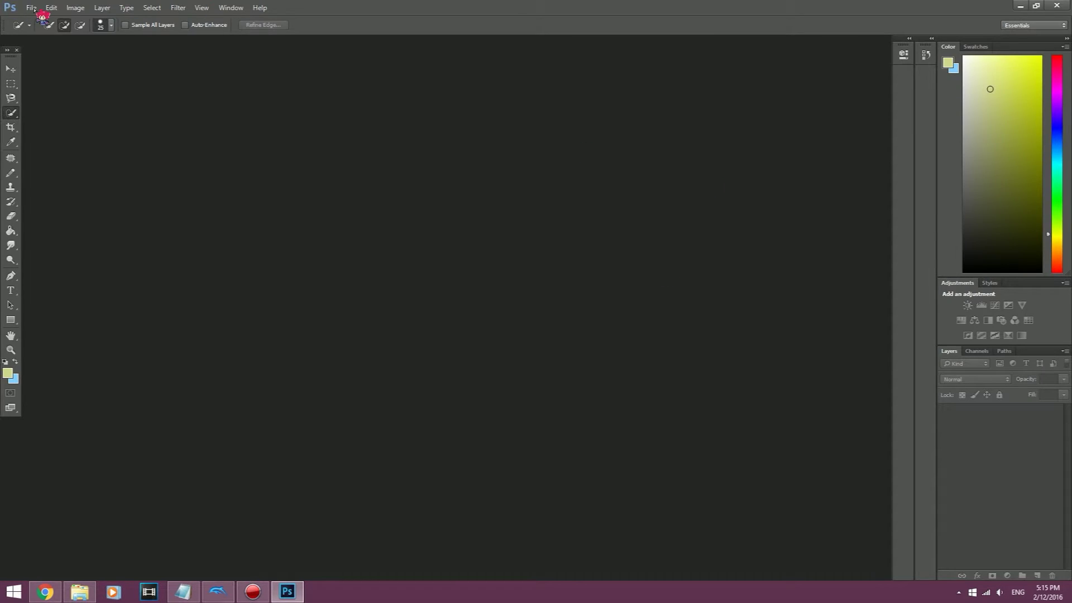
Browse through Documents and Dolphin Emulator to the RUFEMV dumped textures folder.
click(83, 589)
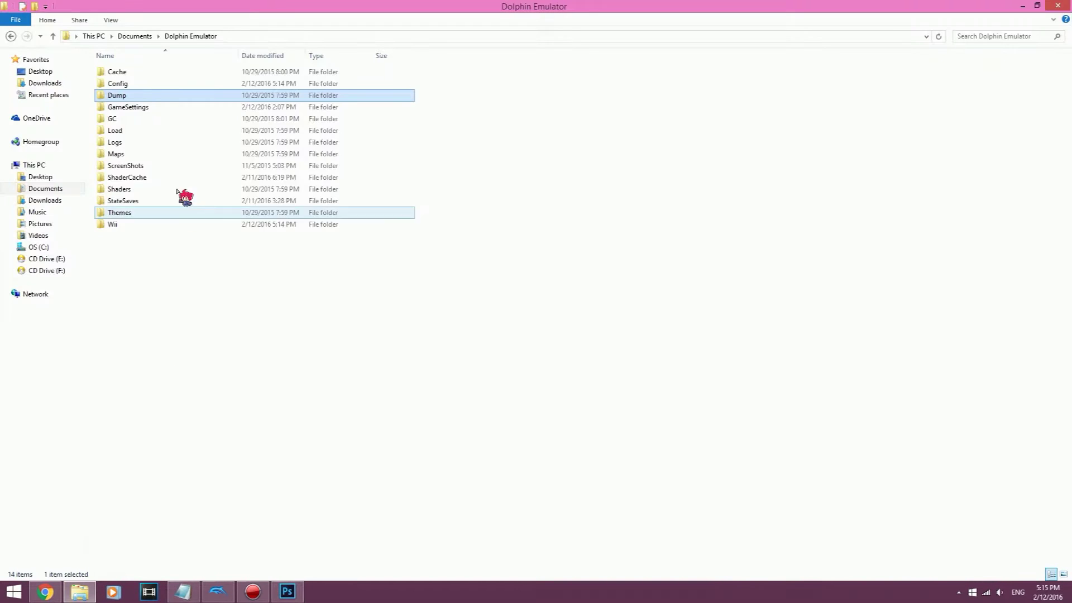
click(104, 37)
double_click(292, 84)
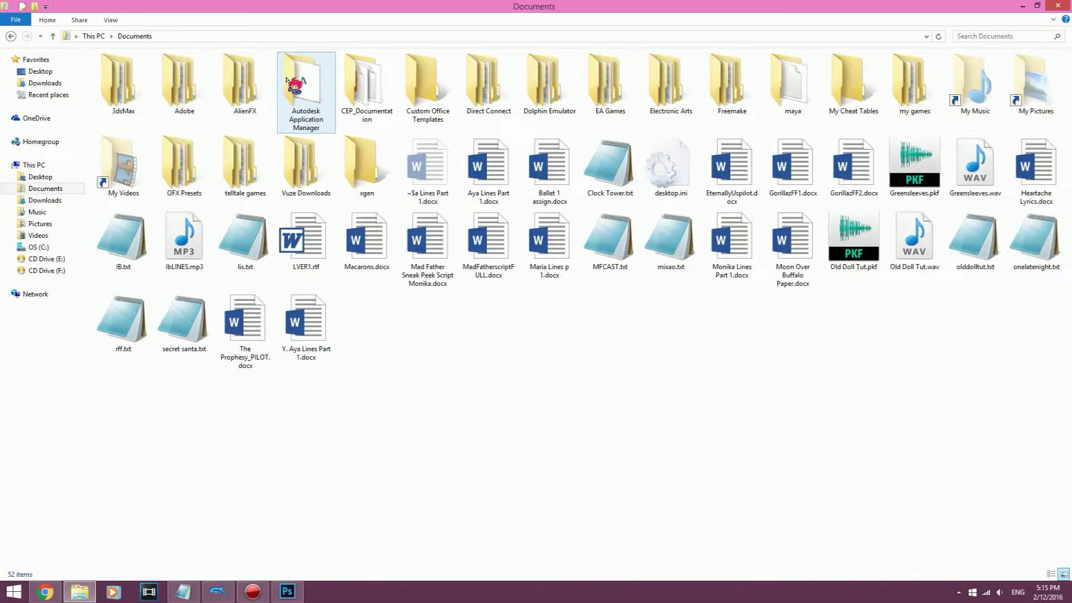
double_click(543, 81)
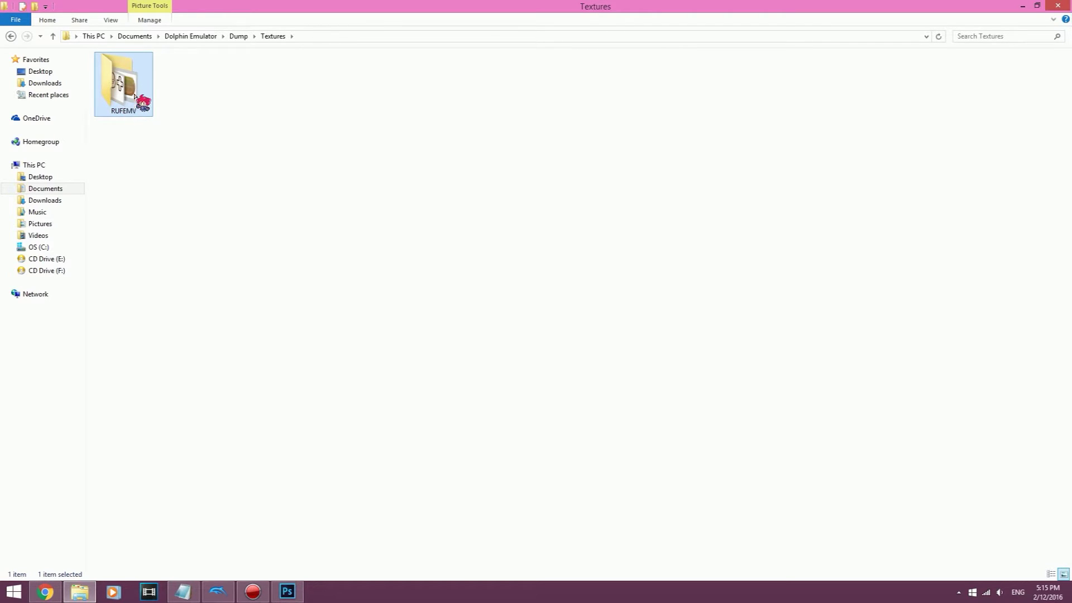
double_click(134, 97)
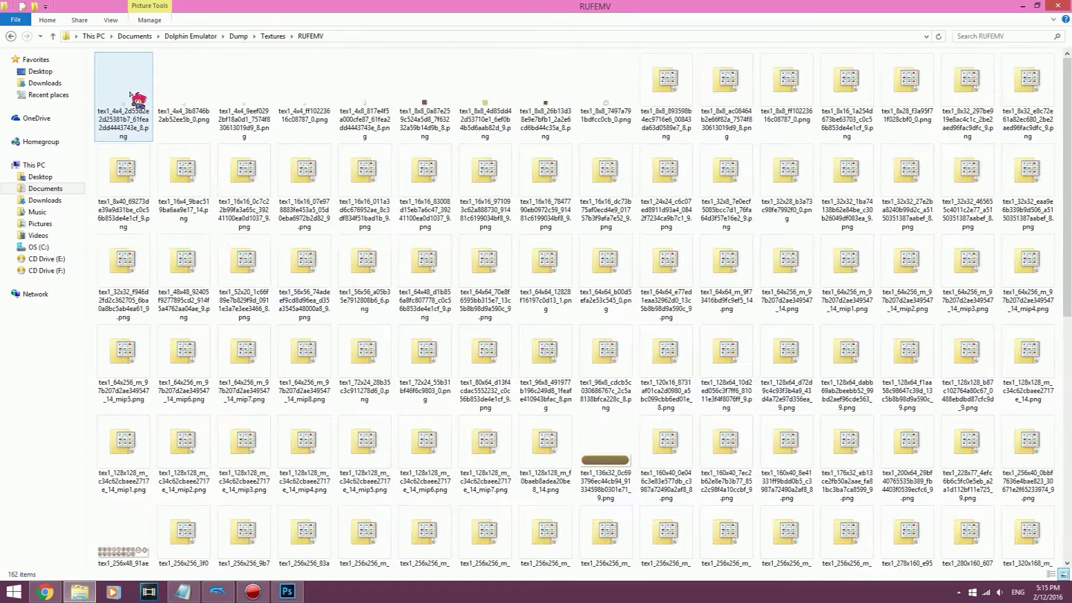
scroll(536, 184, down, 10)
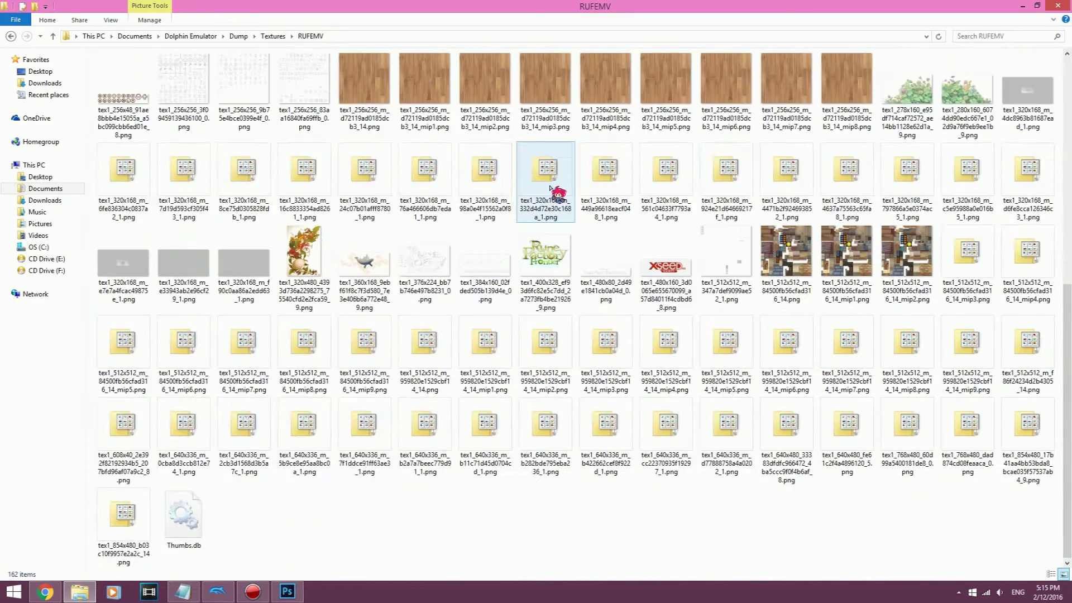
Find the 512x512 character texture among the dumped PNGs and drag it to Photoshop.
click(617, 343)
click(809, 494)
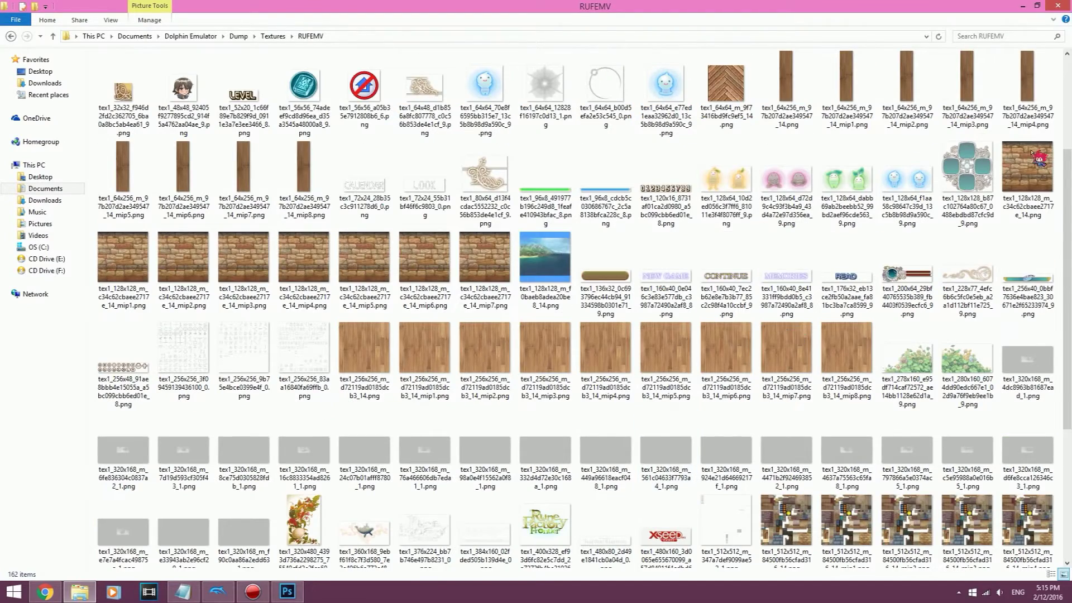
click(564, 322)
scroll(564, 322, up, 5)
scroll(554, 294, up, 3)
scroll(977, 224, down, 5)
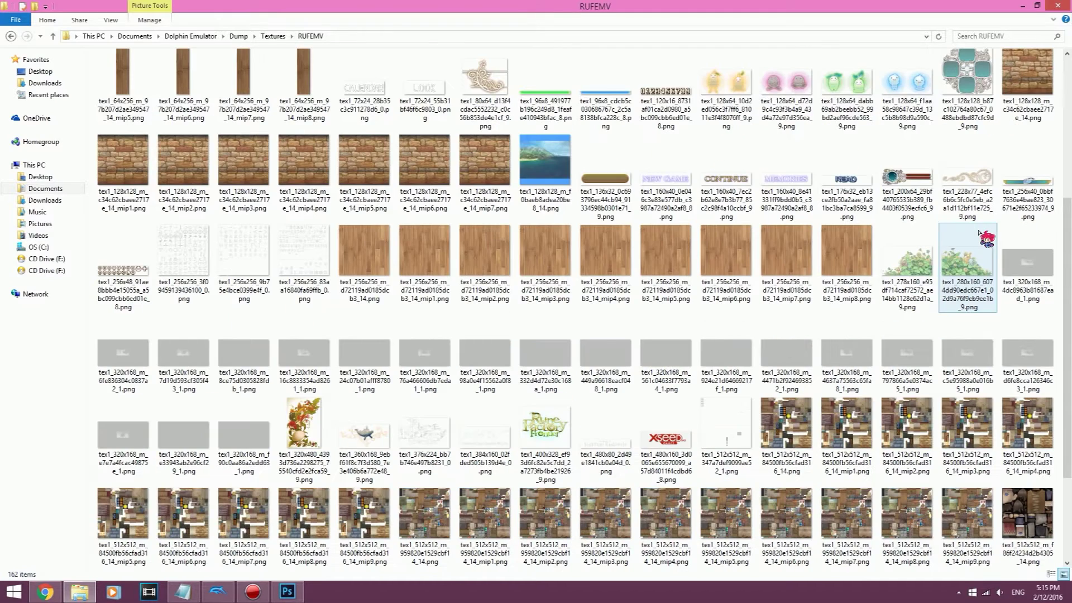
scroll(983, 237, down, 3)
click(1025, 368)
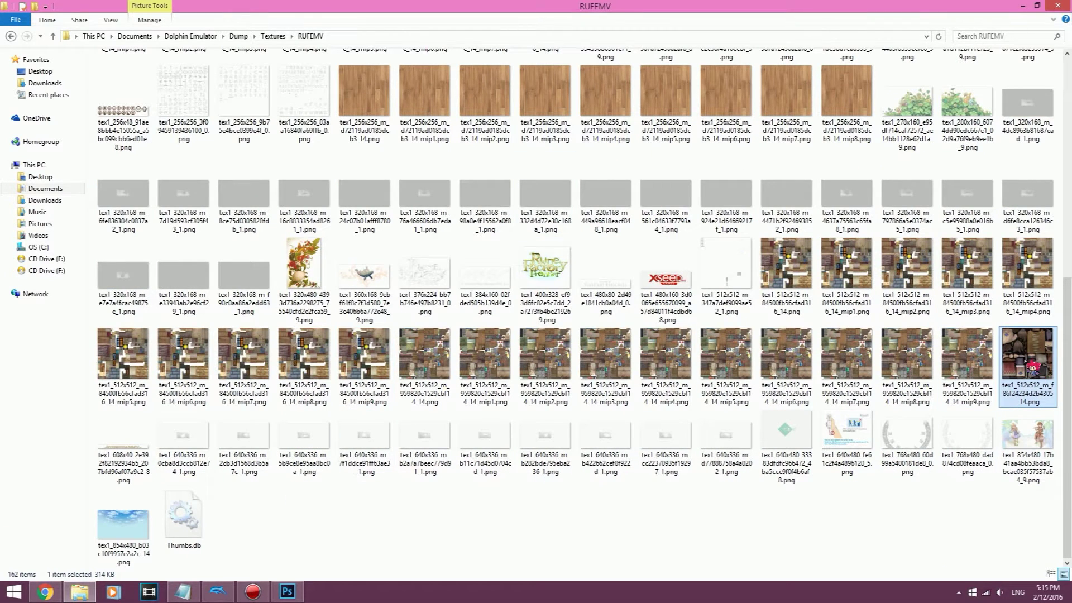
mouse_move(1028, 366)
mouse_down()
mouse_move(184, 519)
mouse_move(286, 591)
mouse_move(118, 99)
mouse_up()
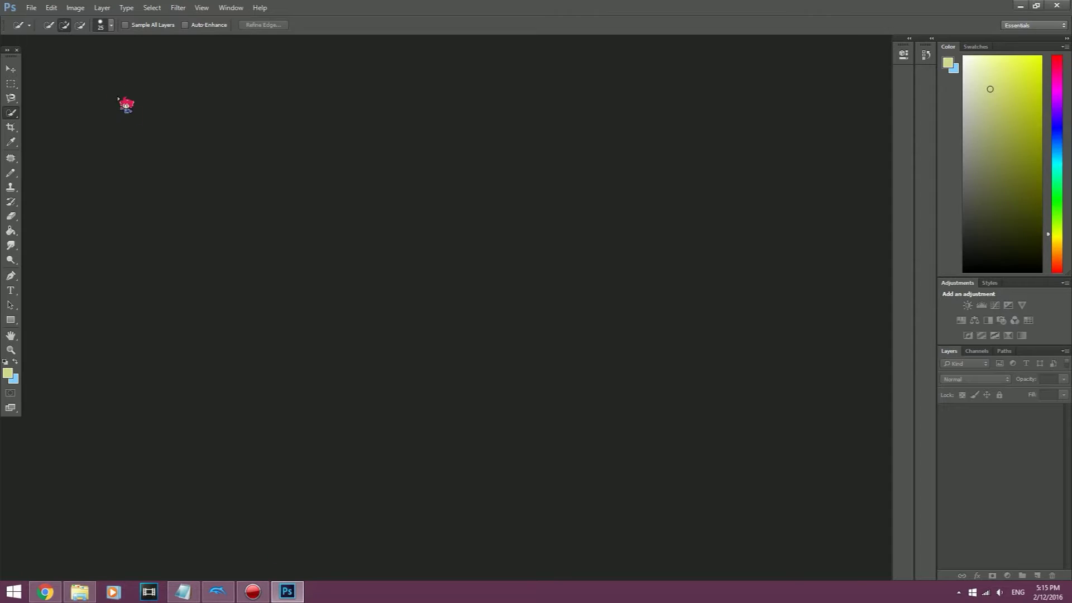
Open tex1_512x512_m_f86f24234d2b4305_14.png from the RUFEMV folder via File > Open.
click(28, 7)
click(34, 29)
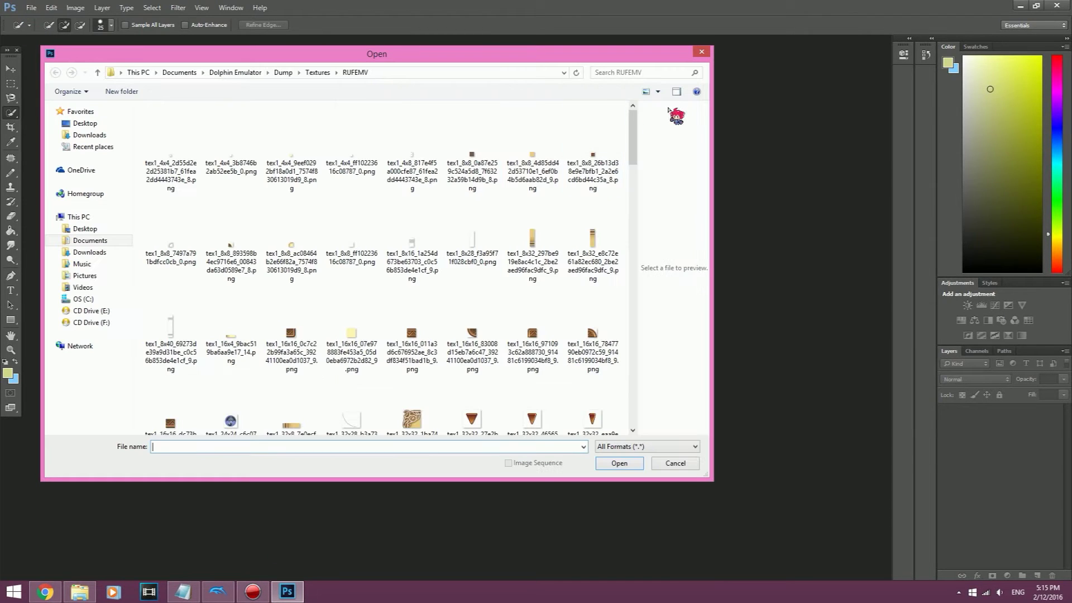
drag(634, 144, 639, 370)
click(593, 257)
mouse_move(769, 344)
mouse_down()
mouse_move(802, 359)
mouse_move(581, 240)
mouse_move(593, 257)
mouse_up()
double_click(593, 256)
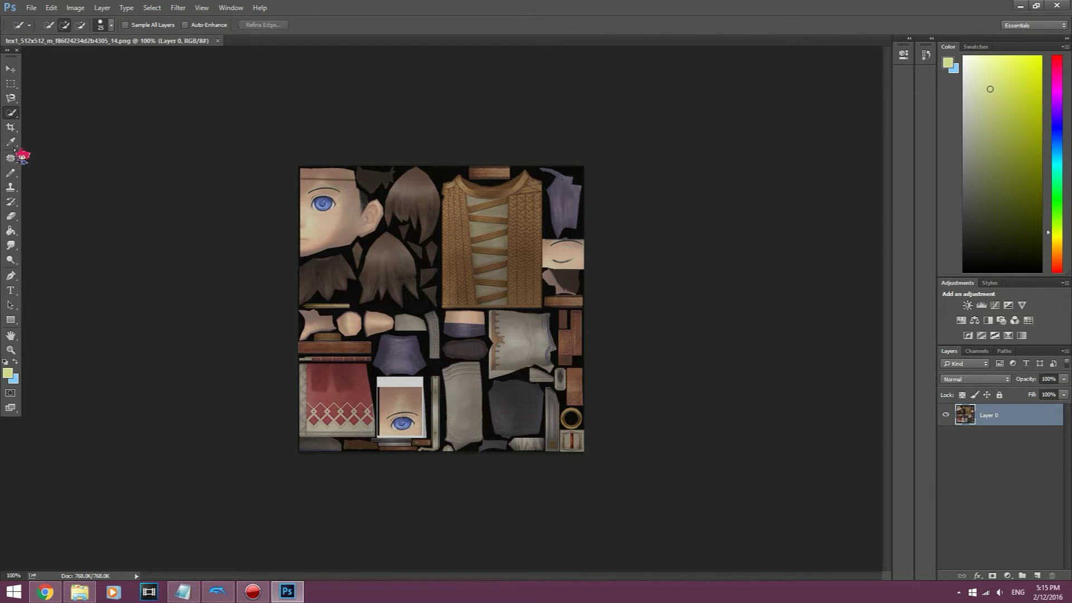
At 300% zoom, Magic Wand-select the red skirt cloth and its diamond pattern, contiguous only.
right_click(10, 113)
click(56, 120)
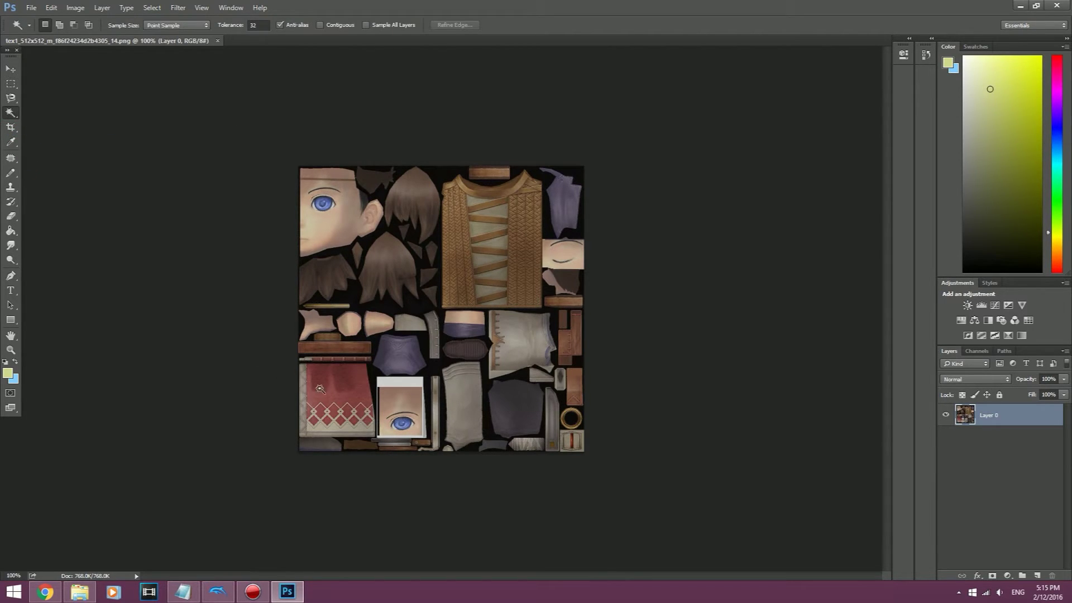
click(335, 25)
key(ctrl+plus)
key(ctrl+plus)
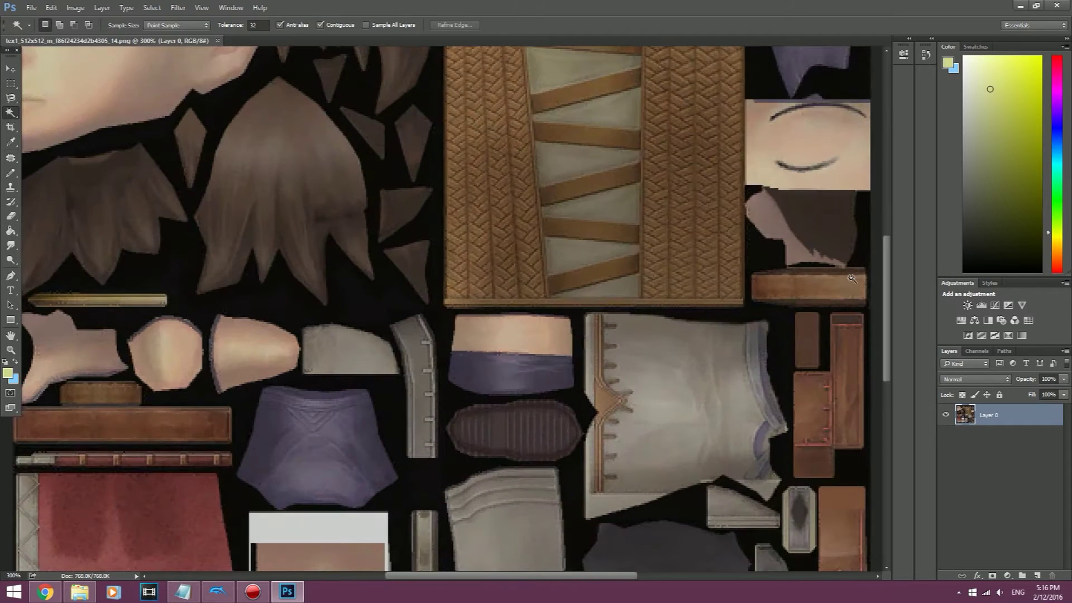
scroll(852, 278, down, 5)
click(196, 346)
shift+click(226, 450)
shift+click(140, 450)
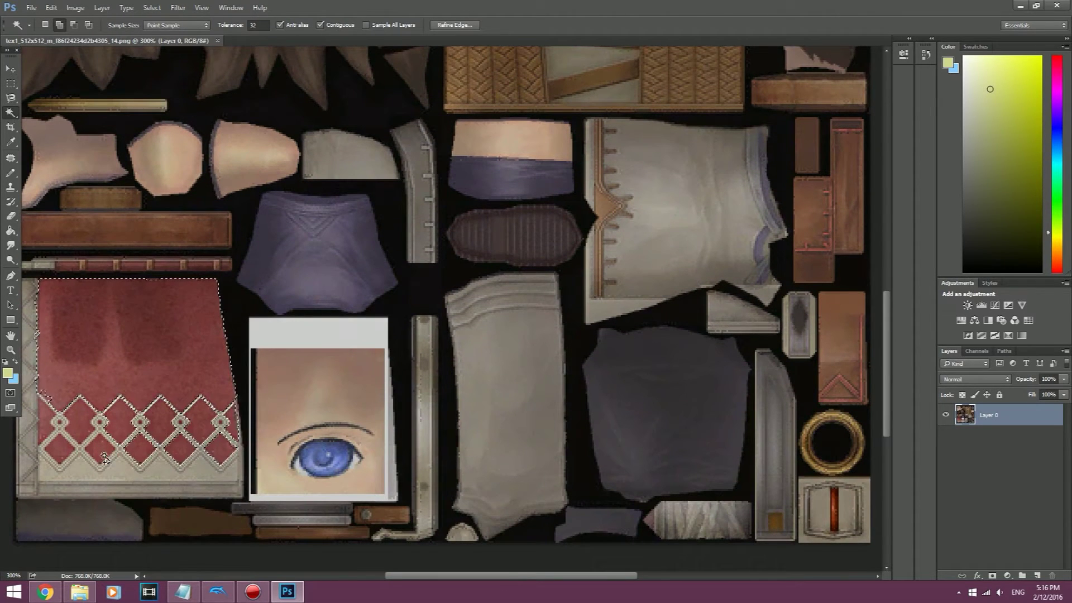
scroll(261, 424, left, 5)
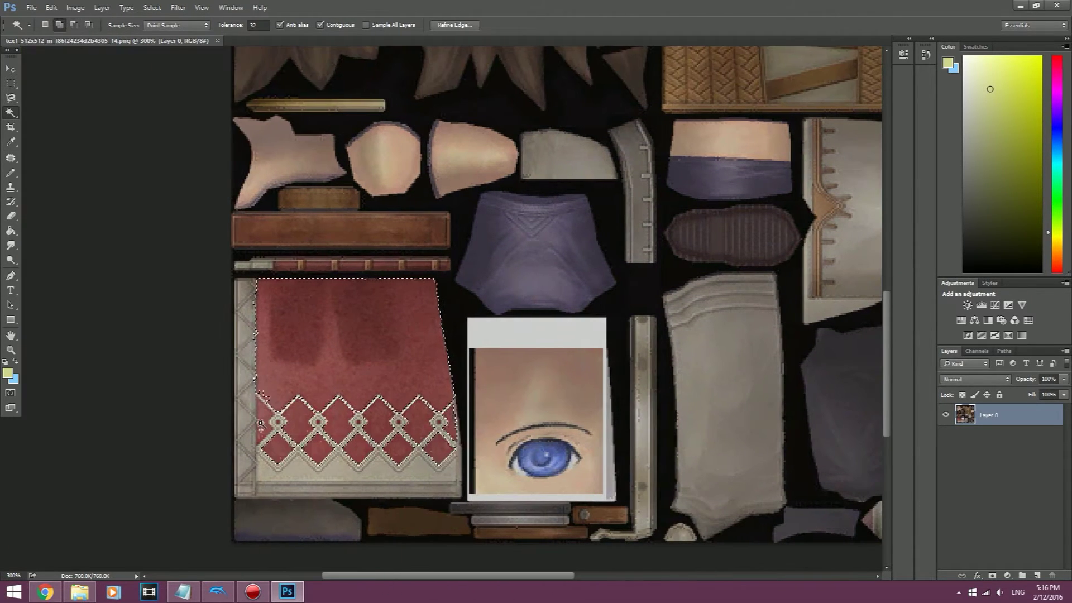
Fill the selected cloth with green on a new empty layer.
click(1037, 575)
key(b)
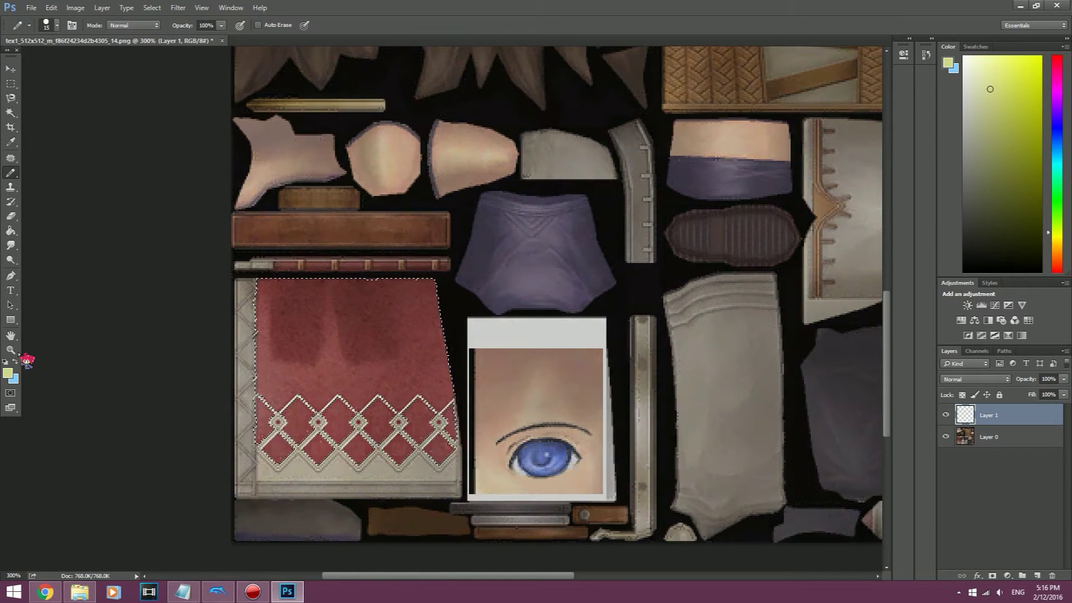
click(8, 373)
click(304, 163)
click(408, 86)
mouse_move(335, 288)
mouse_down()
mouse_move(346, 337)
mouse_move(324, 300)
mouse_up()
key(alt+BackSpace)
Deselect and set the green layer's blend mode to Color.
key(w)
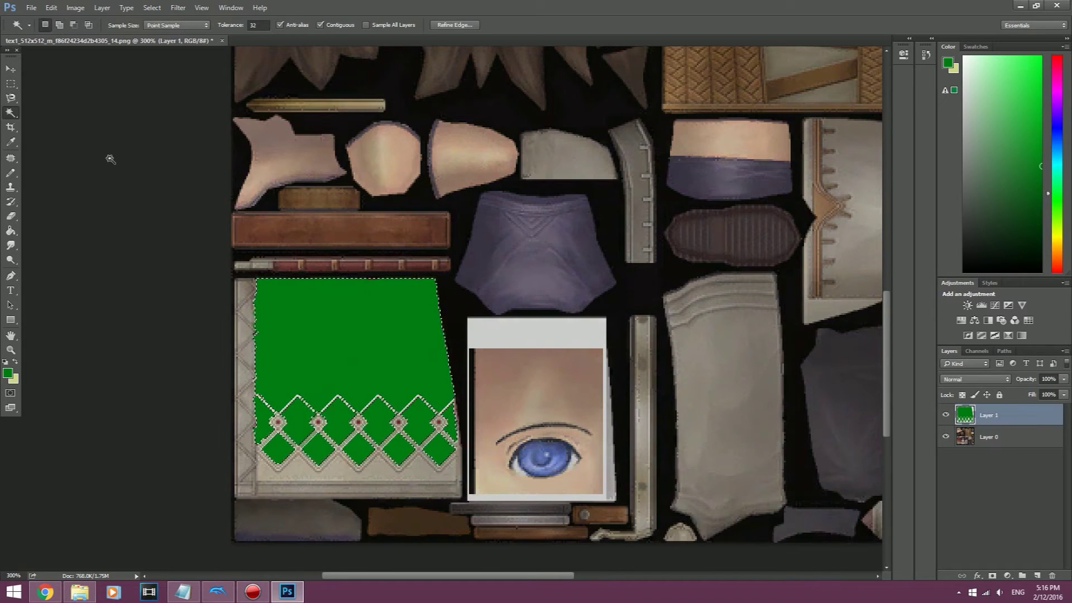
key(ctrl+d)
click(975, 380)
click(957, 582)
click(12, 87)
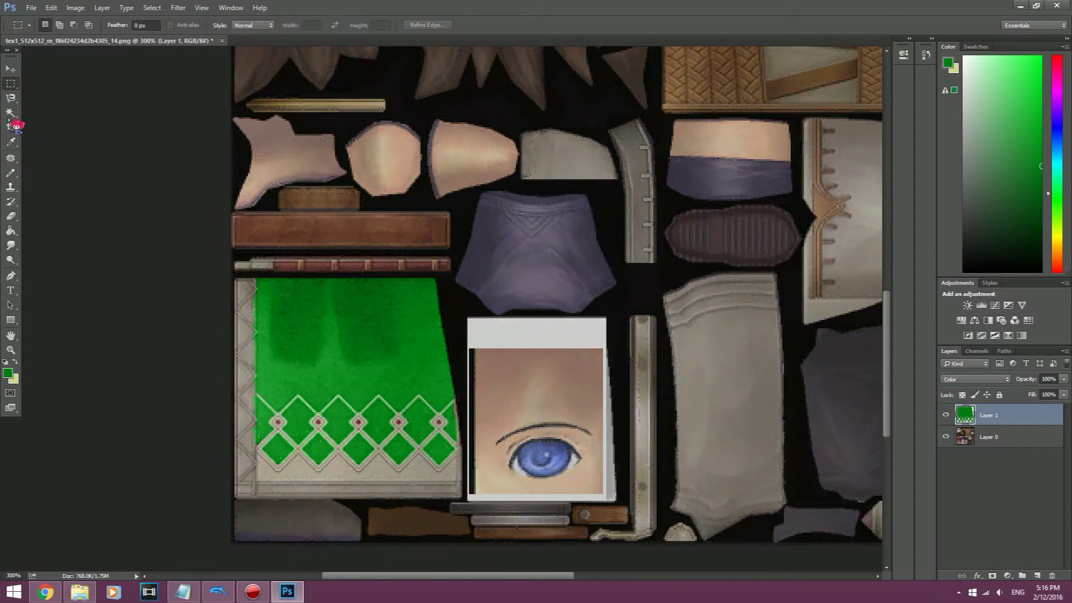
click(11, 112)
Zoom in on the green skirt and check a leftover red diamond dot on the original layer.
key(ctrl+plus)
key(ctrl+plus)
scroll(242, 270, down, 3)
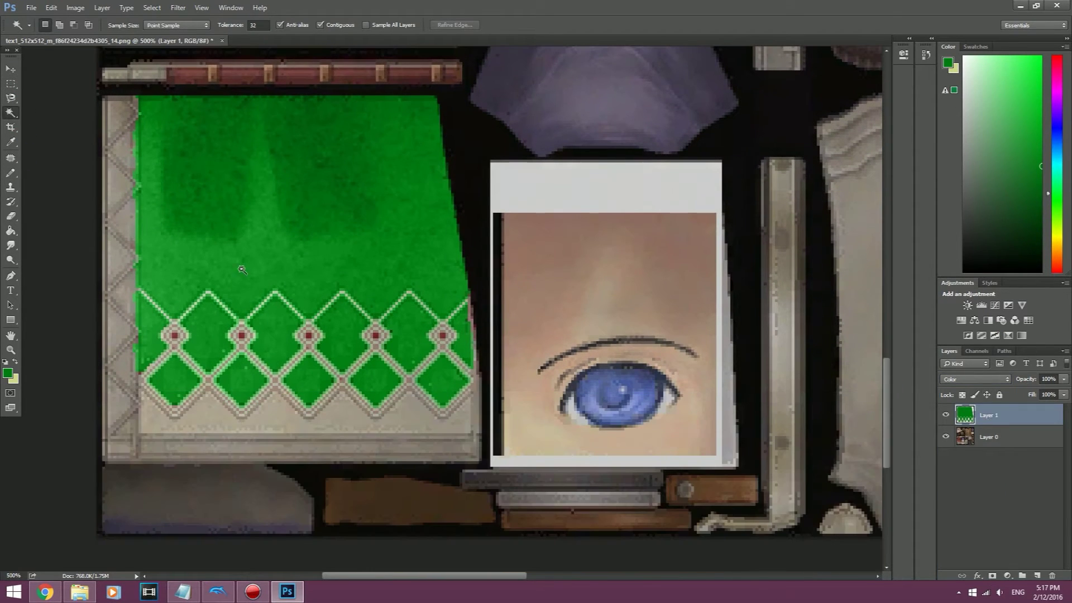
click(989, 437)
click(376, 335)
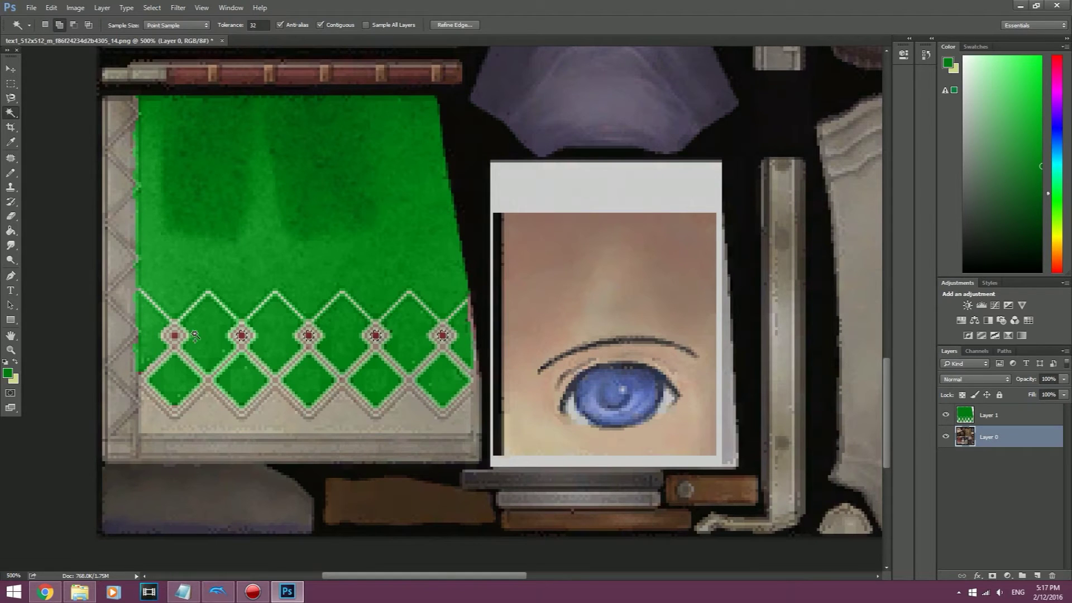
key(b)
key(alt+bracketright)
key(m)
scroll(284, 210, up, 5)
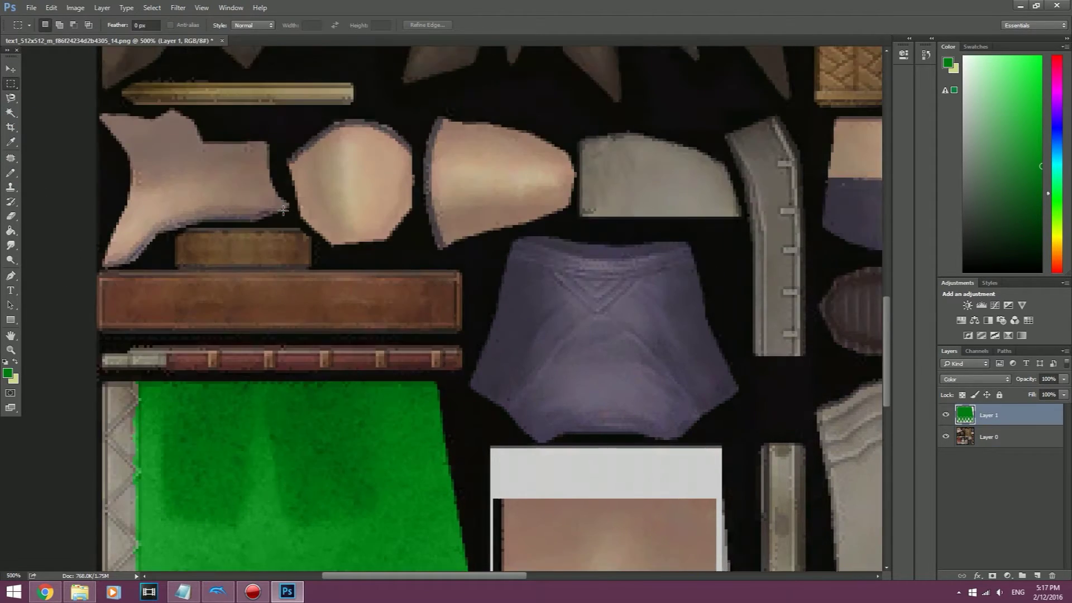
scroll(284, 210, up, 8)
key(w)
key(alt+bracketleft)
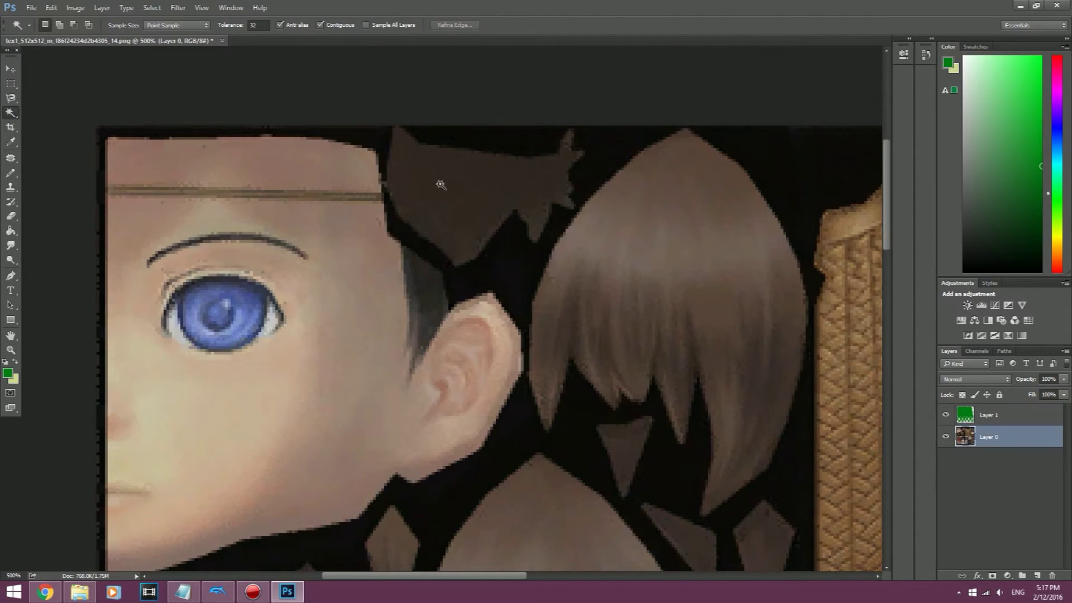
Quick-select the dark hair piece above the face and paint it pale yellow on a new Soft Light layer.
key(shift+w)
mouse_move(426, 314)
mouse_down()
mouse_move(340, 124)
mouse_move(563, 106)
mouse_move(574, 156)
mouse_up()
key(bracketleft)
key(bracketleft)
key(bracketleft)
key(alt+bracketright)
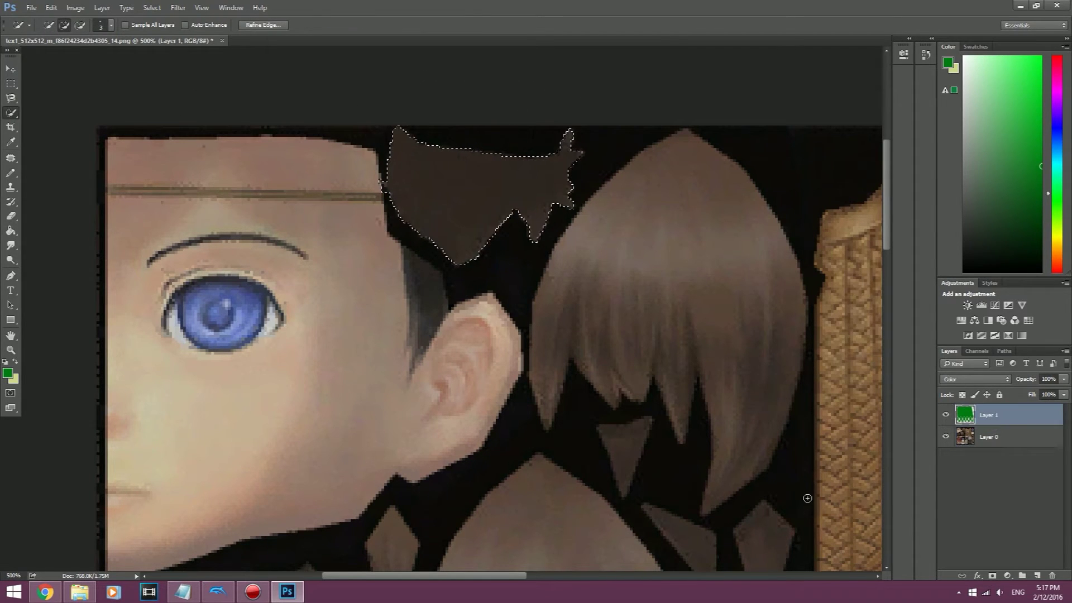
click(1038, 576)
click(16, 362)
key(b)
drag(335, 167, 530, 185)
click(975, 379)
click(962, 500)
key(ctrl+d)
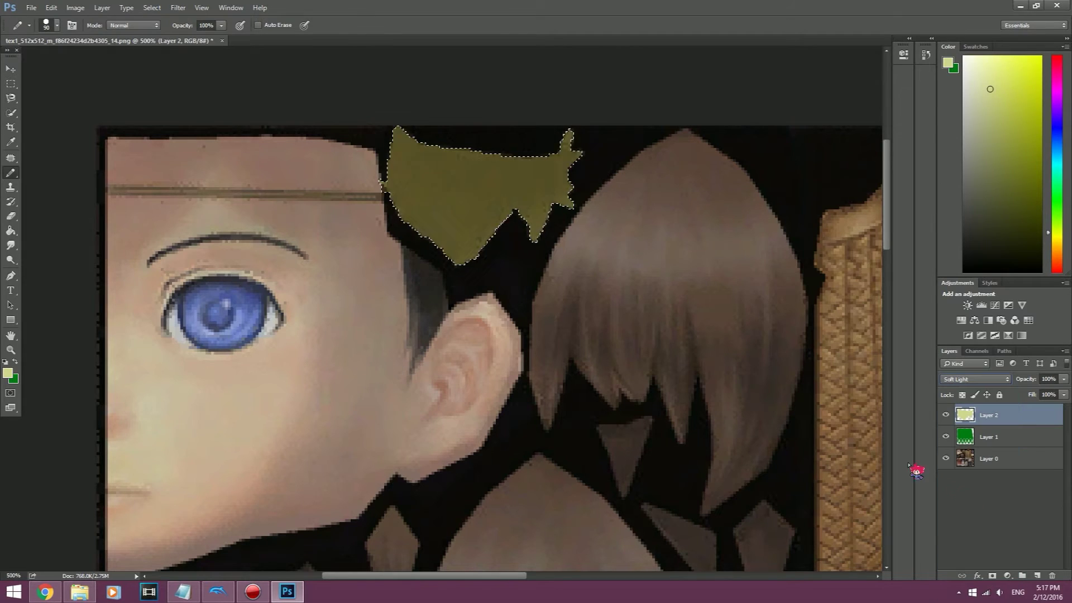
On the original layer, Magic Wand-select the large hair shape, left piece and right-side hair shards.
click(10, 112)
key(alt+bracketleft)
key(alt+bracketleft)
click(598, 327)
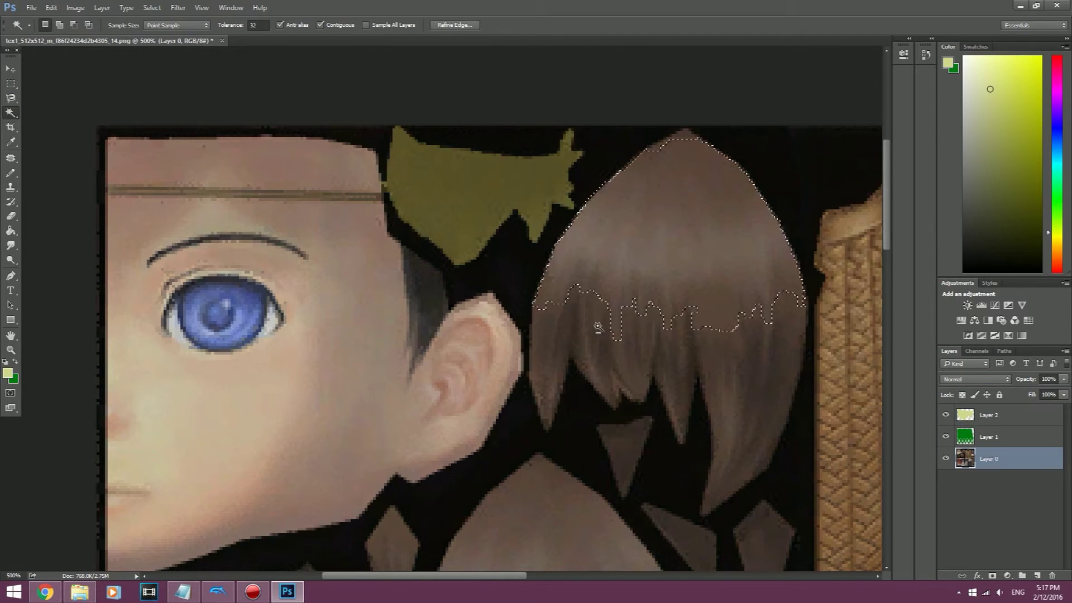
scroll(597, 327, down, 5)
shift+click(455, 418)
shift+click(252, 381)
shift+click(395, 239)
shift+click(774, 466)
shift+click(714, 422)
shift+click(730, 241)
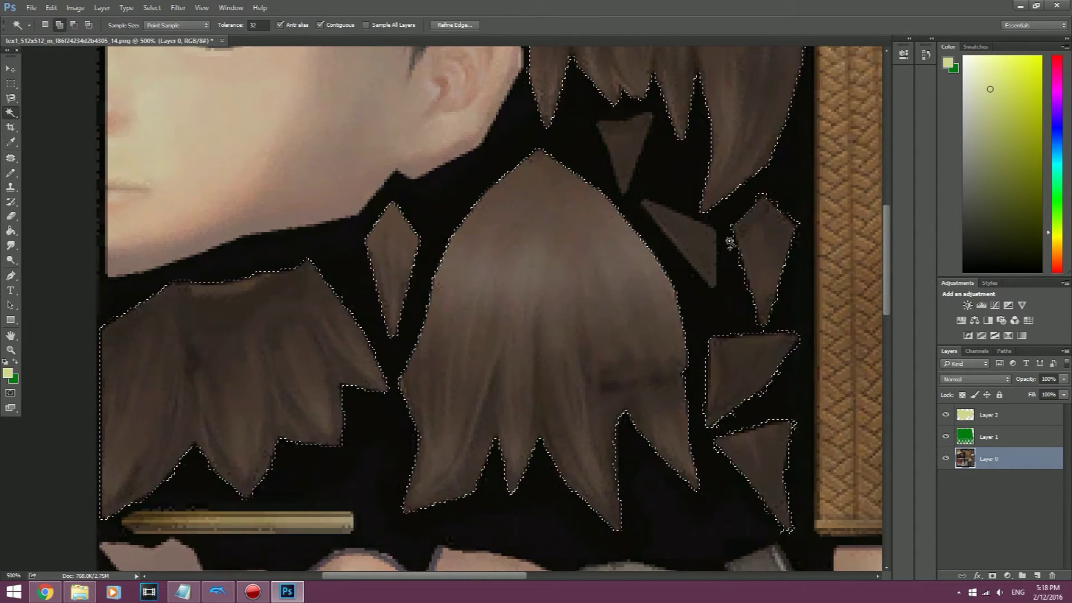
shift+click(705, 246)
scroll(557, 366, down, 3)
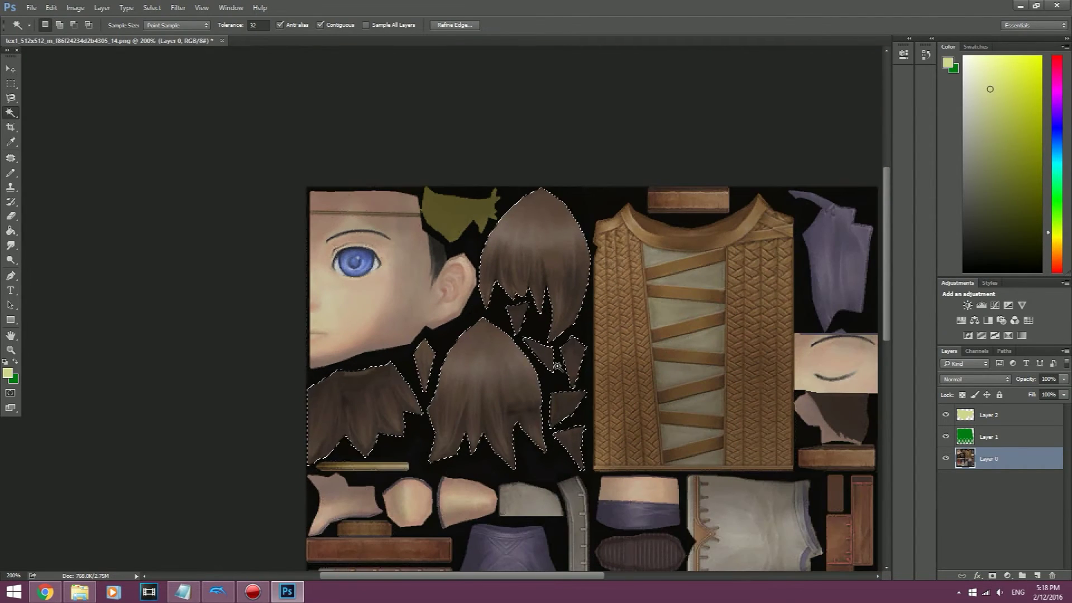
Paint all selected hair pieces pale yellow on the Soft Light hair layer.
key(b)
key(alt+bracketright)
key(alt+bracketright)
mouse_move(531, 240)
mouse_down()
mouse_move(407, 364)
mouse_move(391, 402)
mouse_up()
key(m)
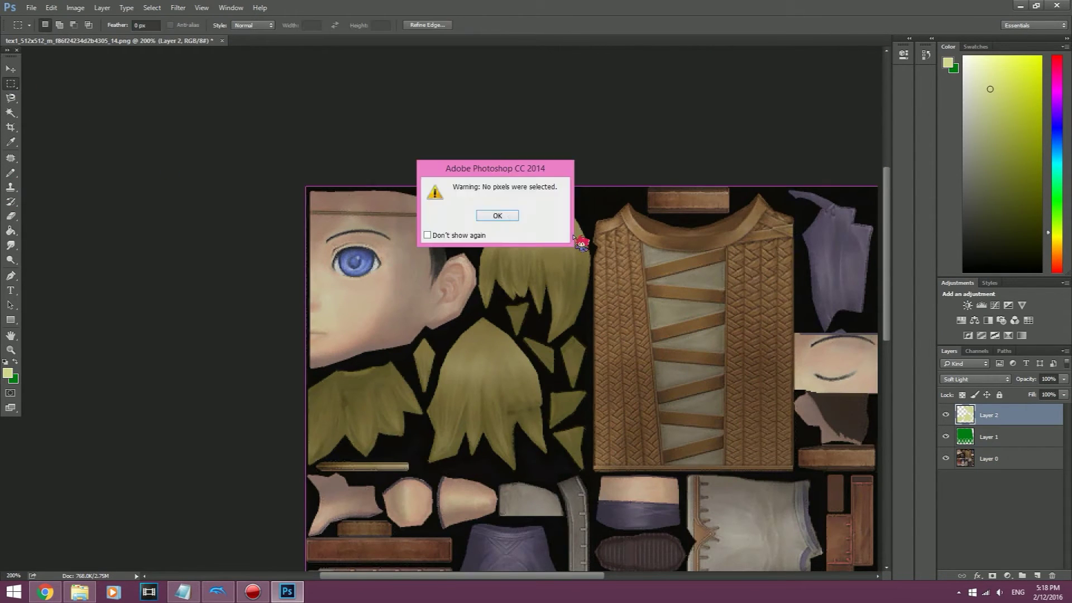
key(Return)
mouse_move(889, 310)
mouse_down()
mouse_move(905, 419)
mouse_move(913, 342)
mouse_move(933, 424)
mouse_move(938, 328)
mouse_up()
Select the vest's top triangle and bottom strip on the original texture layer.
key(w)
key(alt+bracketleft)
key(alt+bracketleft)
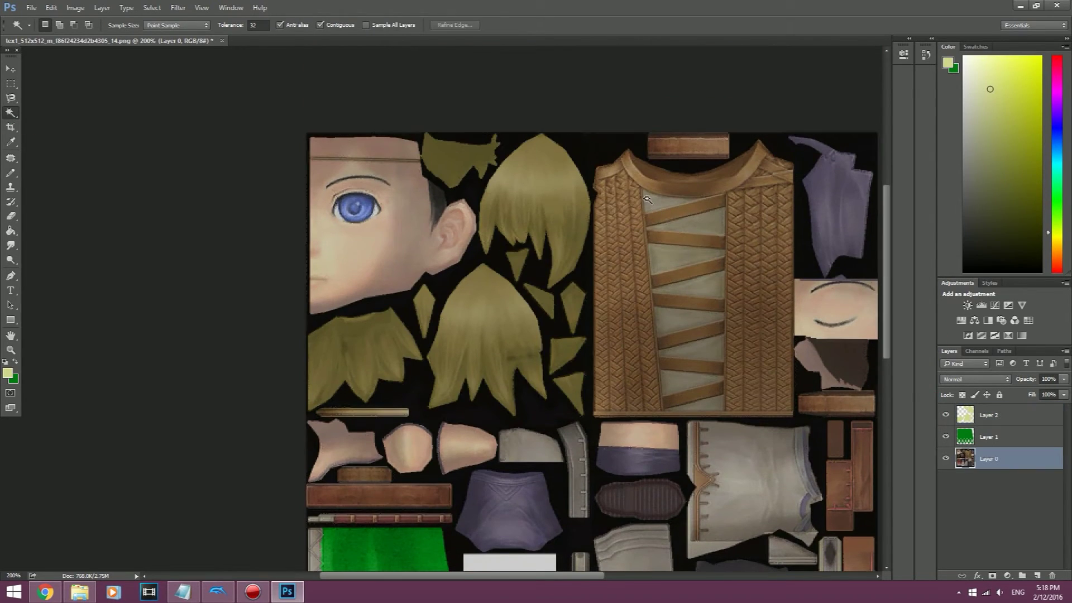
click(611, 229)
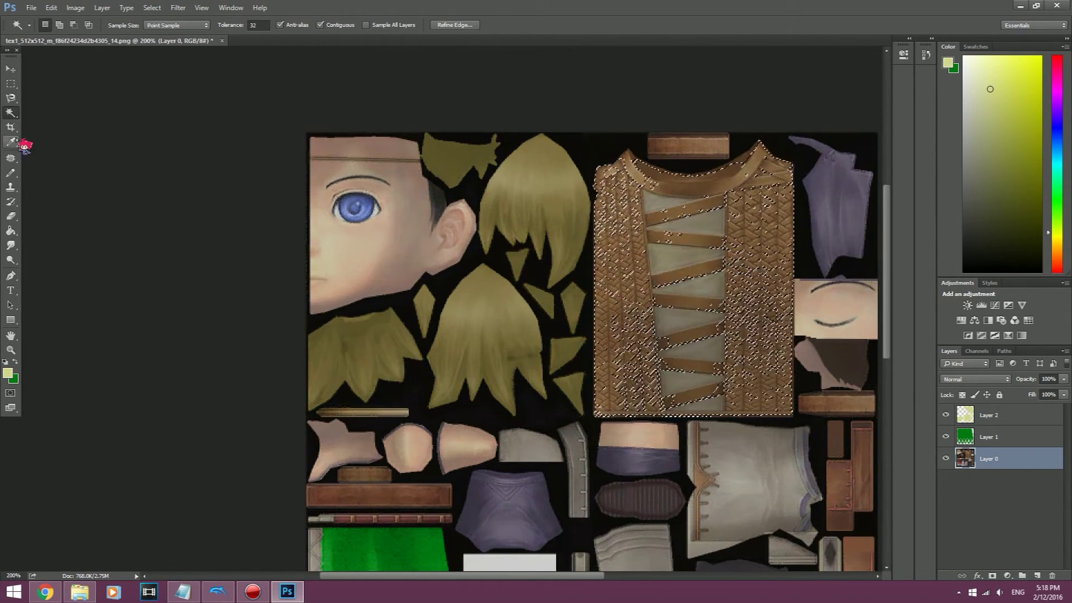
key(shift+w)
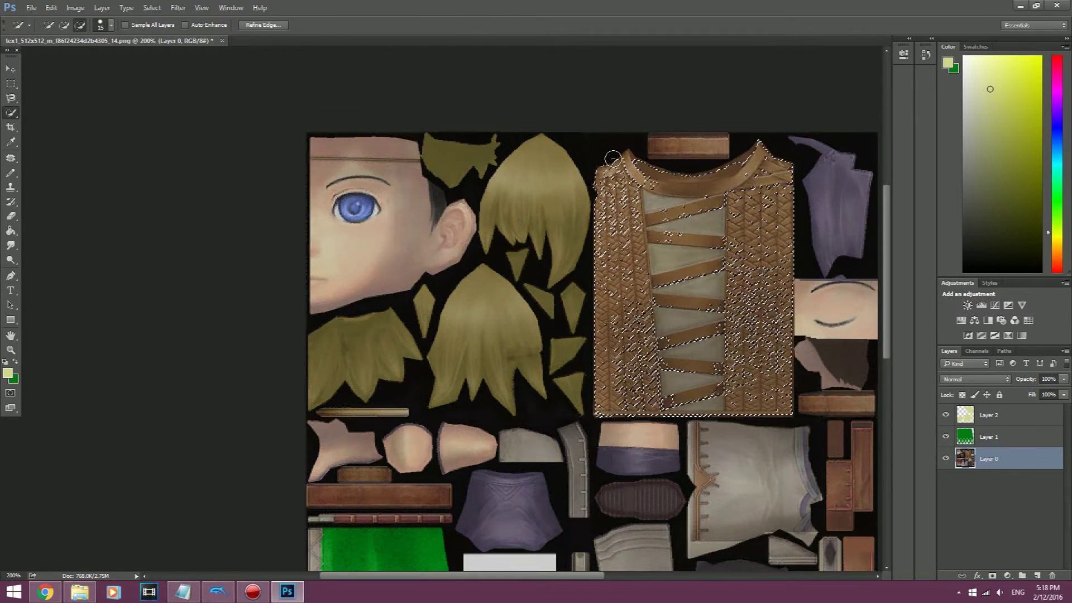
key(ctrl+d)
key(bracketleft)
key(bracketleft)
key(bracketleft)
right_click(10, 112)
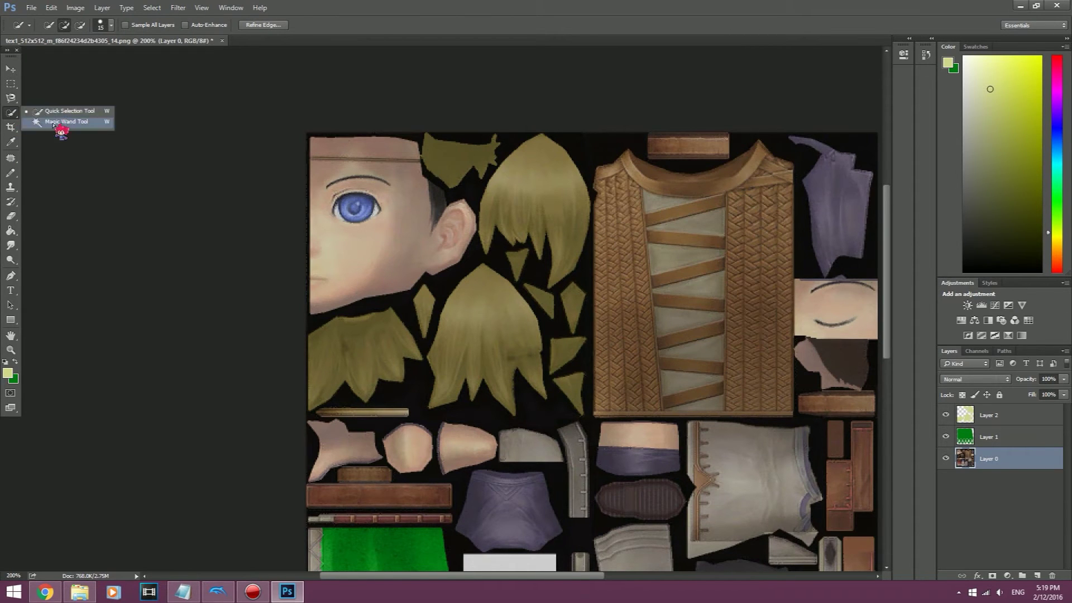
click(56, 130)
click(667, 202)
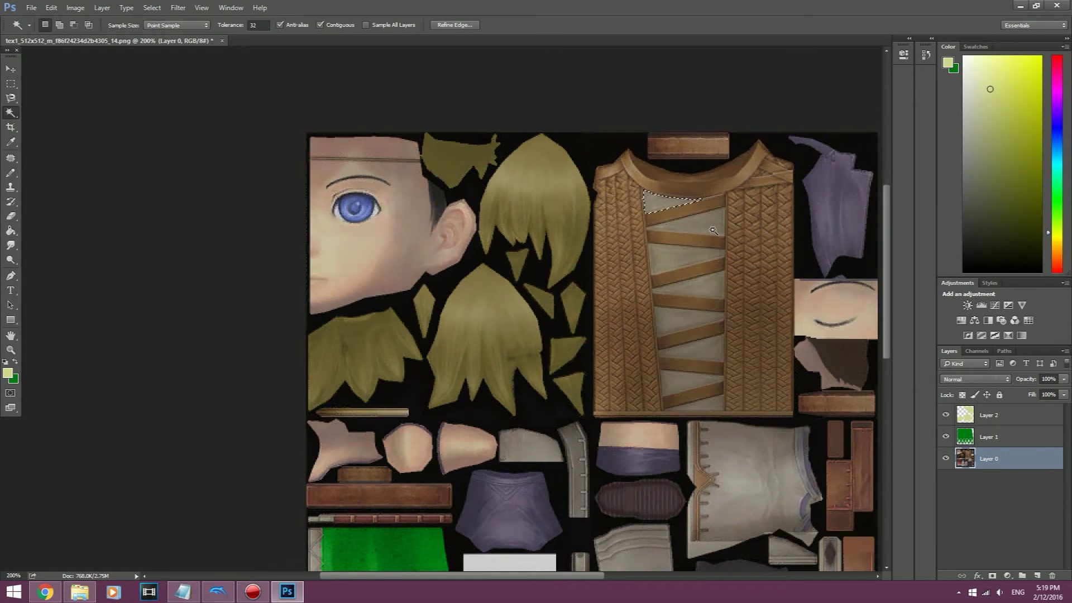
right_click(11, 112)
click(56, 115)
click(612, 409)
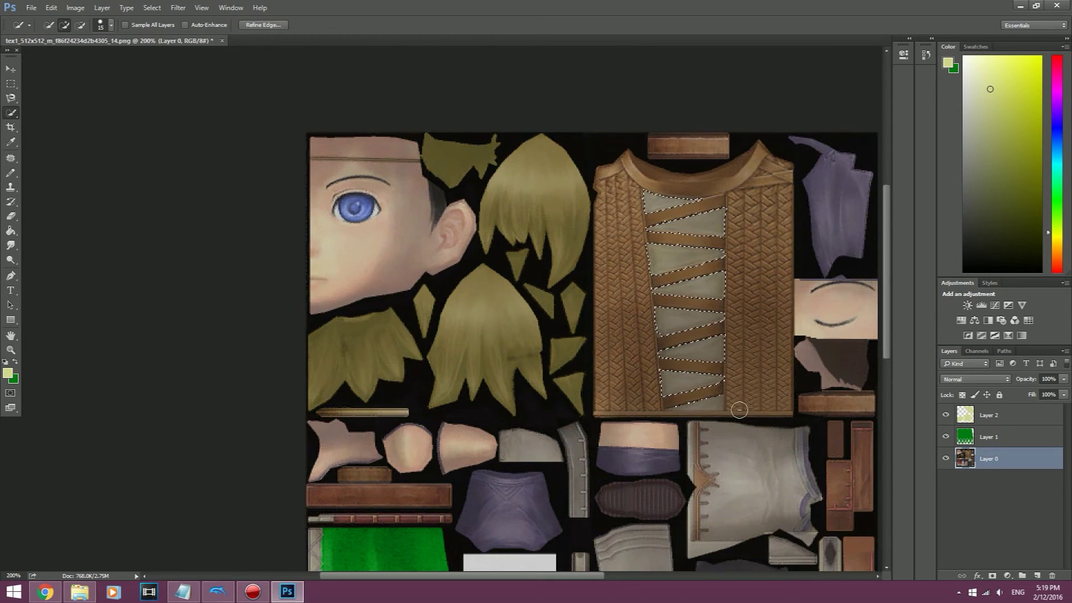
Paint the selected vest cloth blue on the Color-blended Layer 1.
click(989, 437)
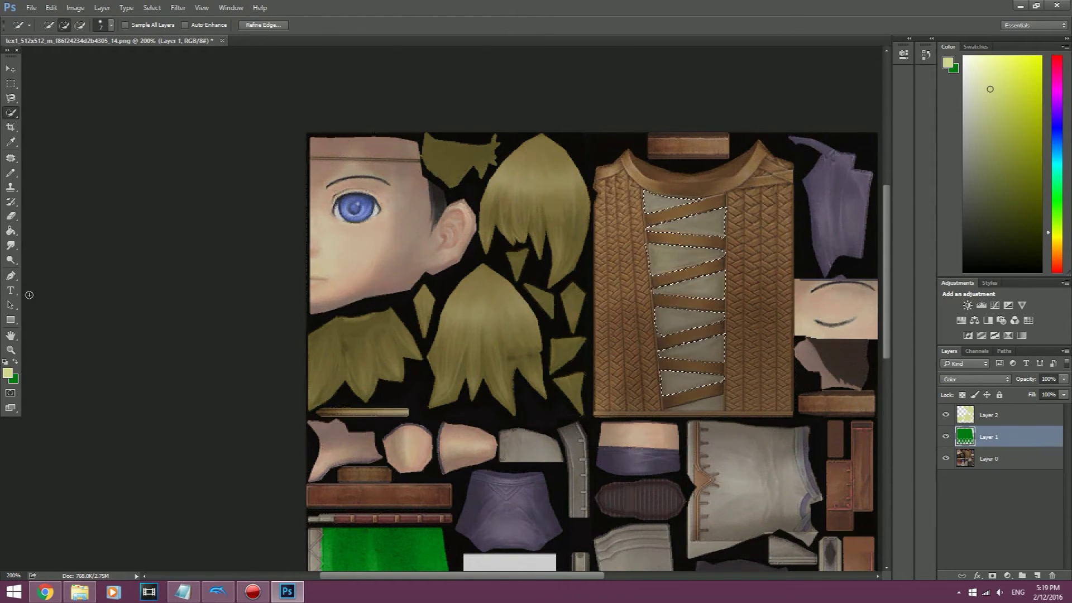
click(8, 373)
click(297, 147)
click(238, 104)
click(398, 88)
key(b)
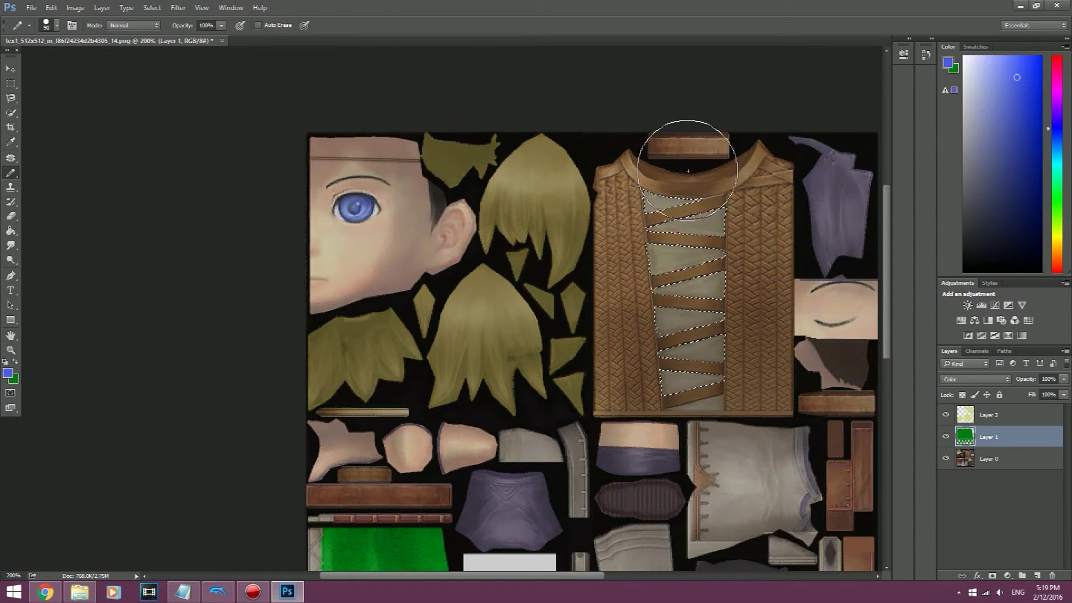
key(alt+BackSpace)
key(ctrl+plus)
key(ctrl+plus)
key(ctrl+plus)
scroll(547, 384, right, 10)
scroll(547, 383, down, 2)
key(bracketleft)
key(bracketleft)
key(bracketleft)
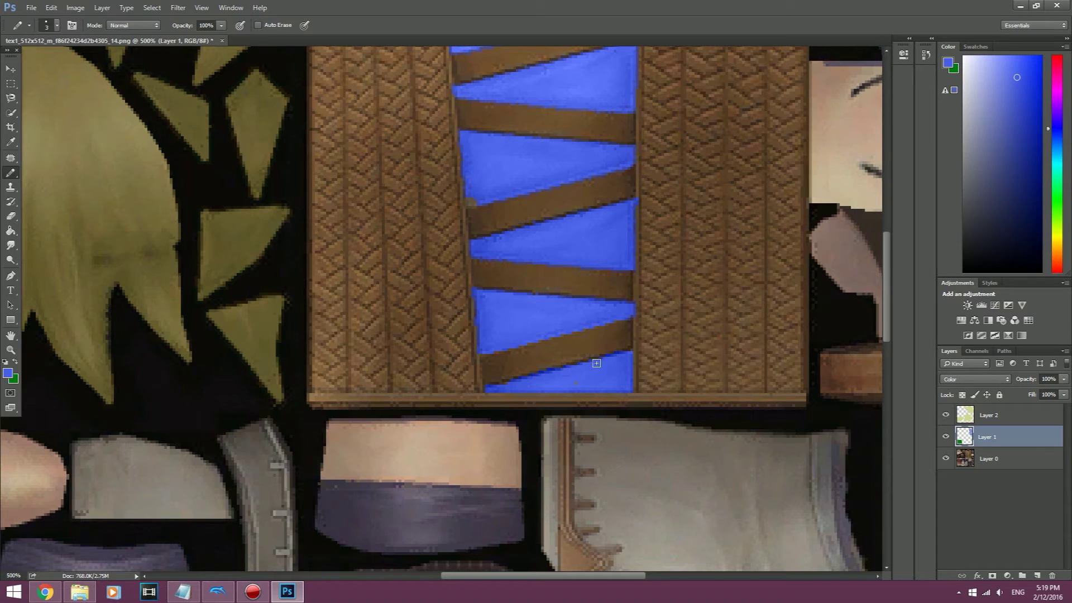
key(ctrl+minus)
key(ctrl+minus)
key(ctrl+minus)
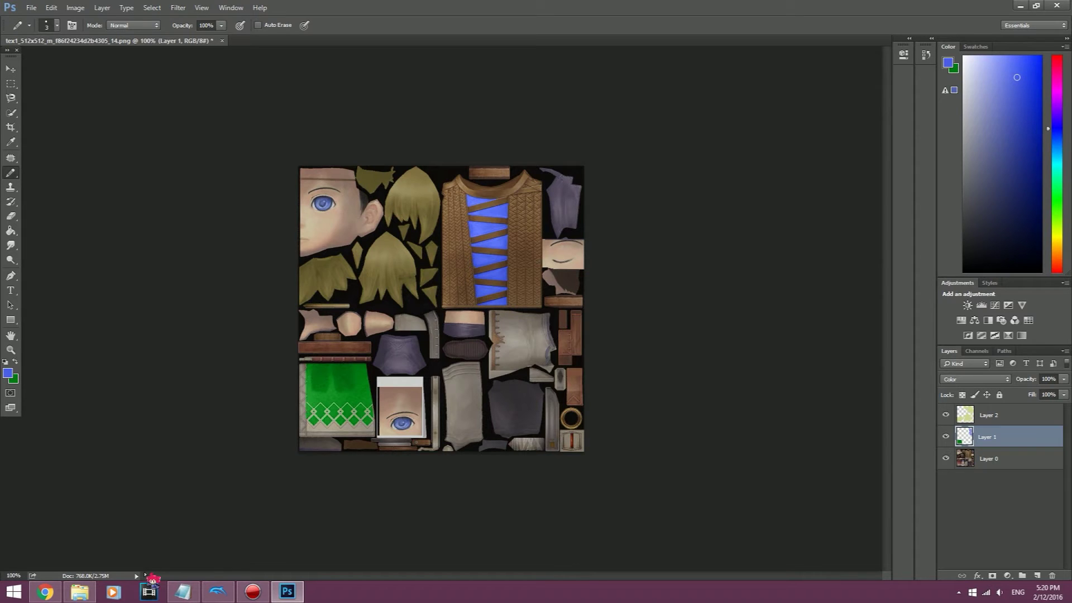
Return to the dumped Textures folder and check the RUFEMV folder's name, leaving it unchanged.
click(83, 592)
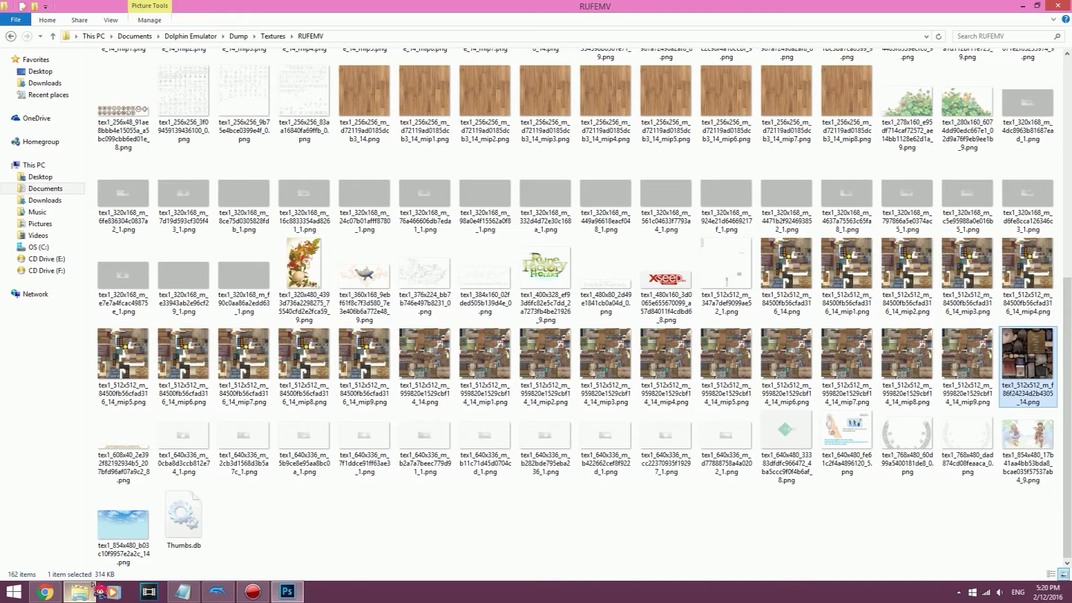
click(275, 37)
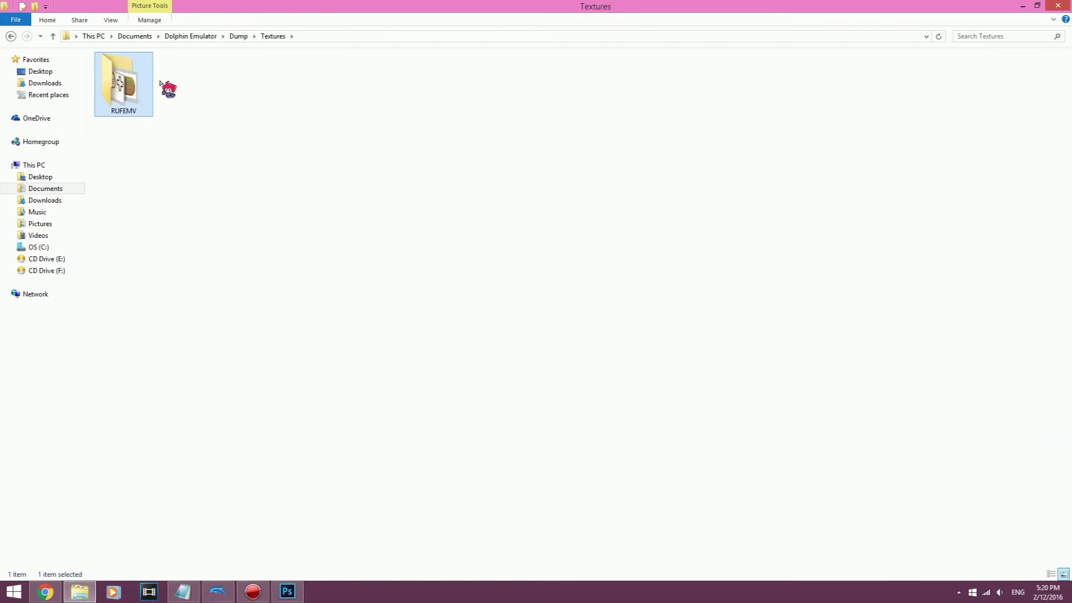
right_click(128, 111)
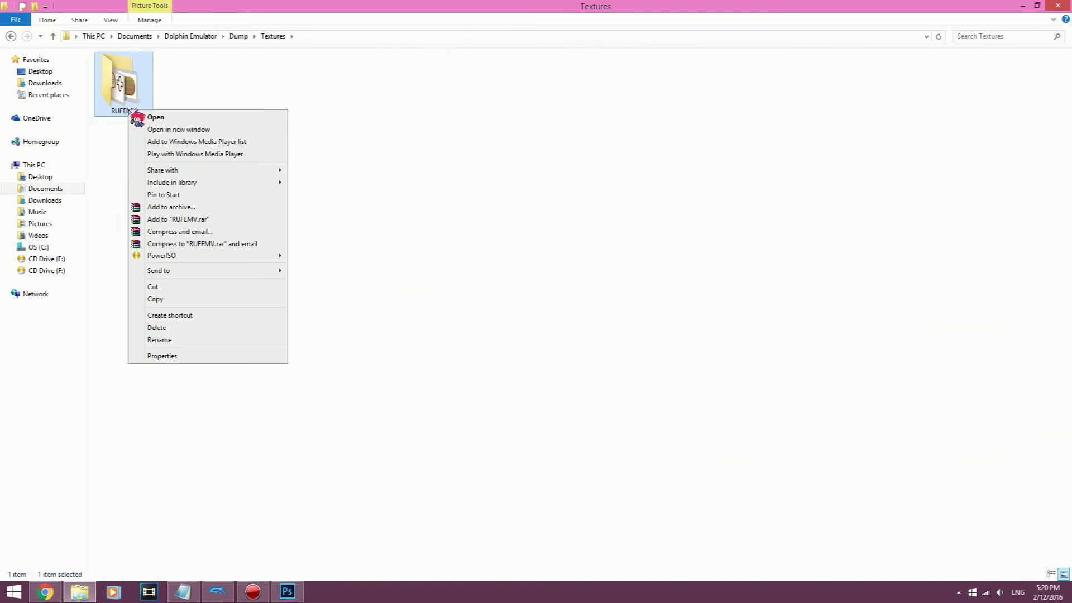
click(170, 339)
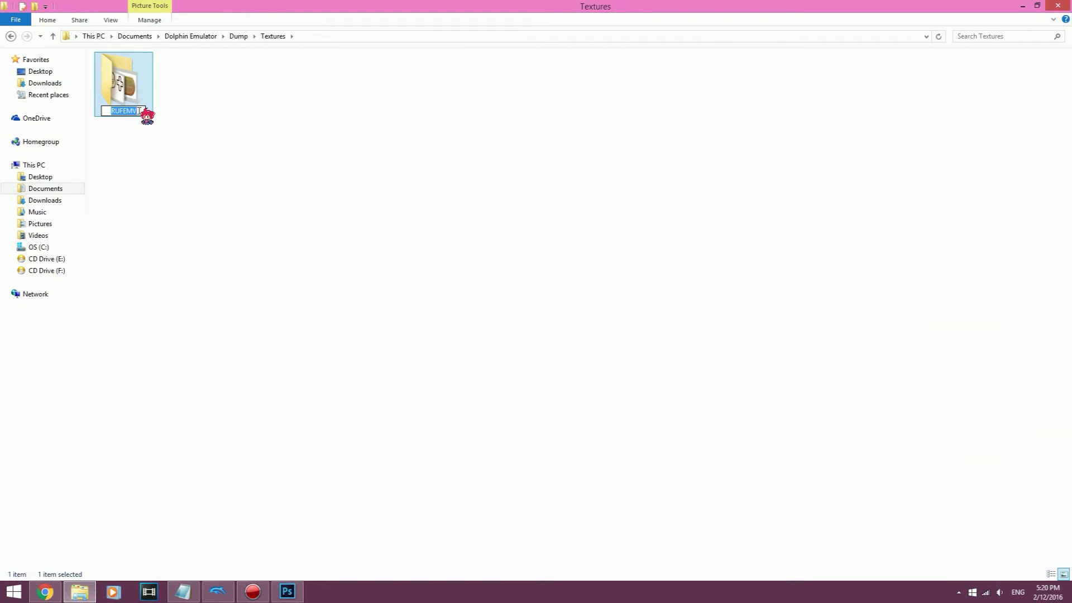
click(137, 119)
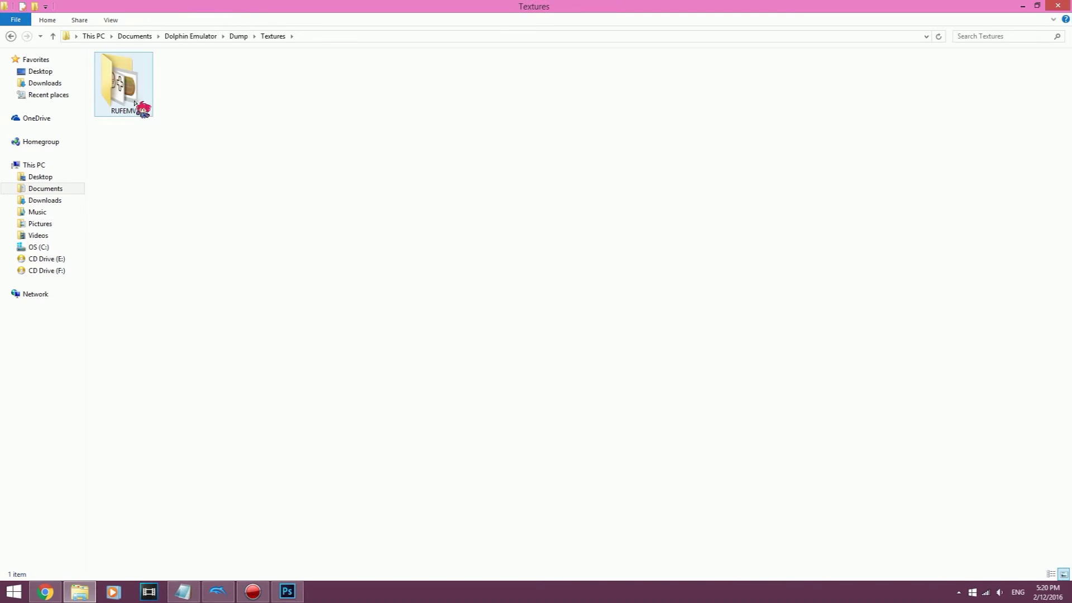
Navigate up to Documents and into Dolphin Emulator\Load\Textures.
click(190, 36)
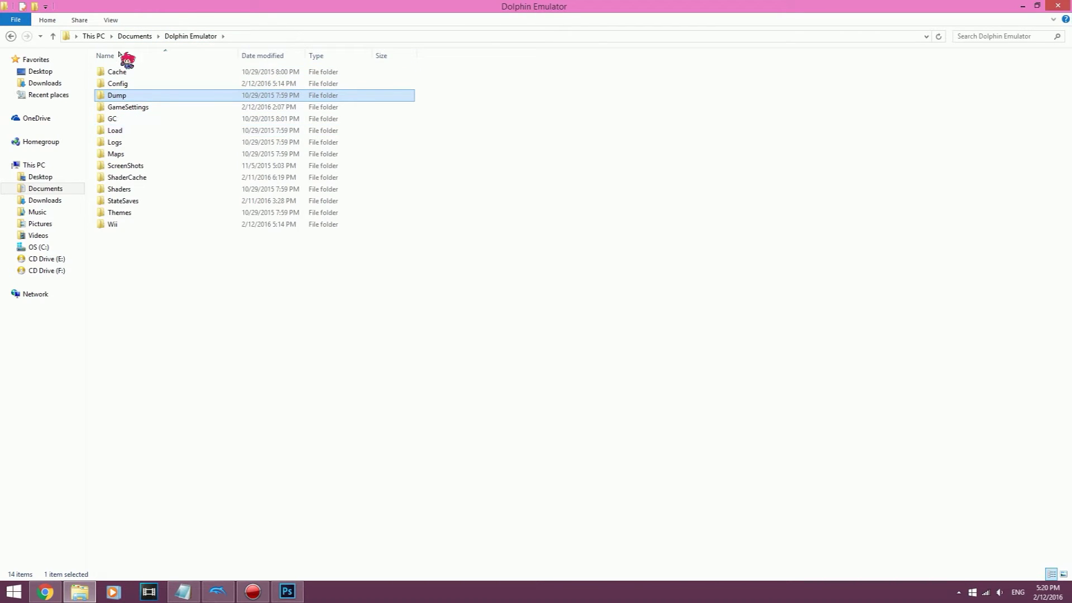
click(149, 36)
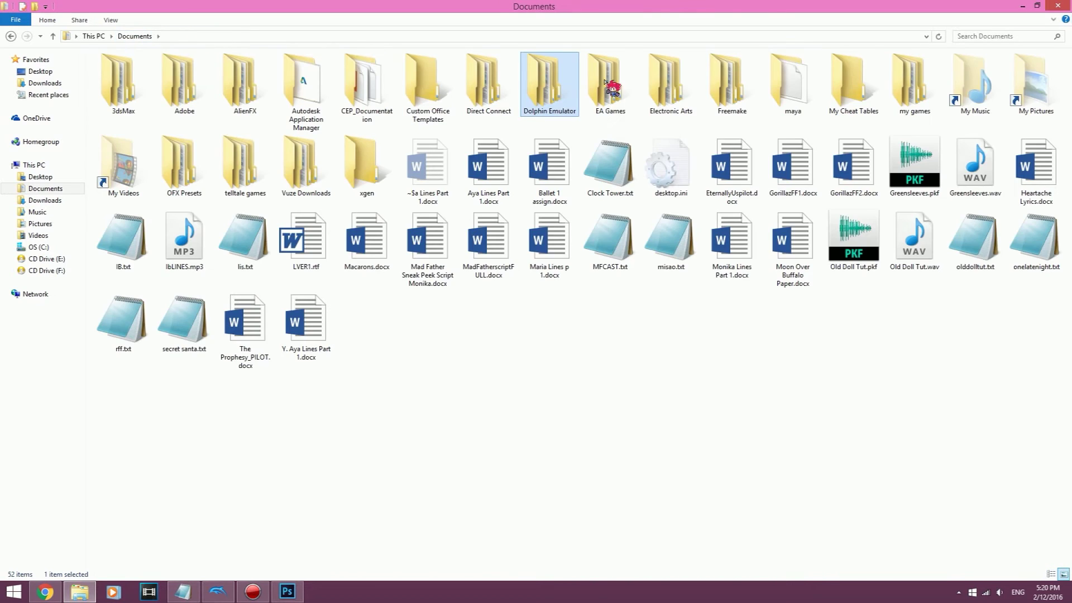
double_click(558, 82)
double_click(130, 133)
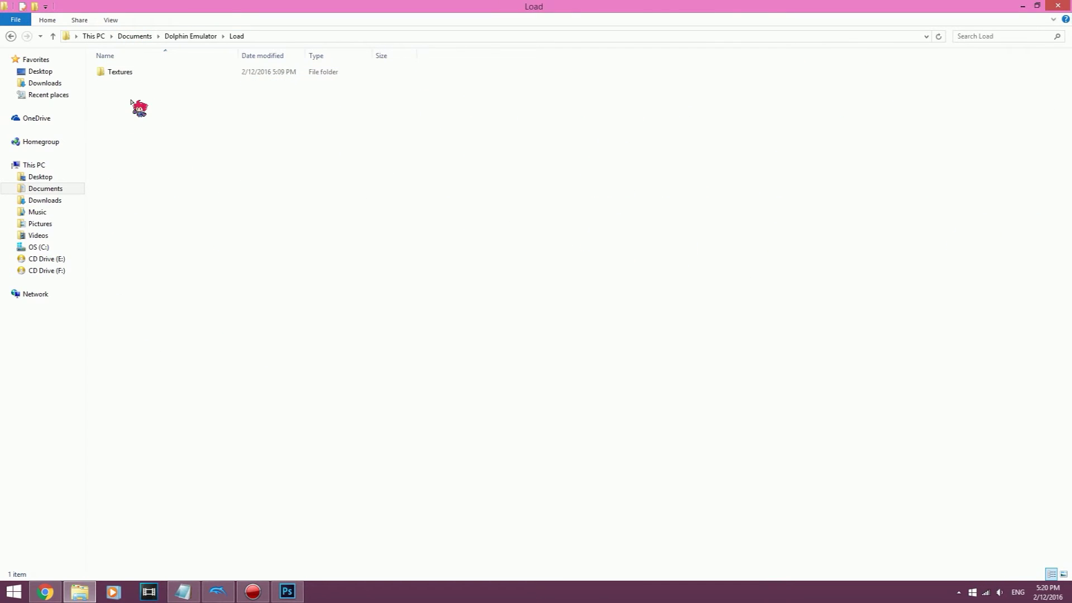
double_click(134, 74)
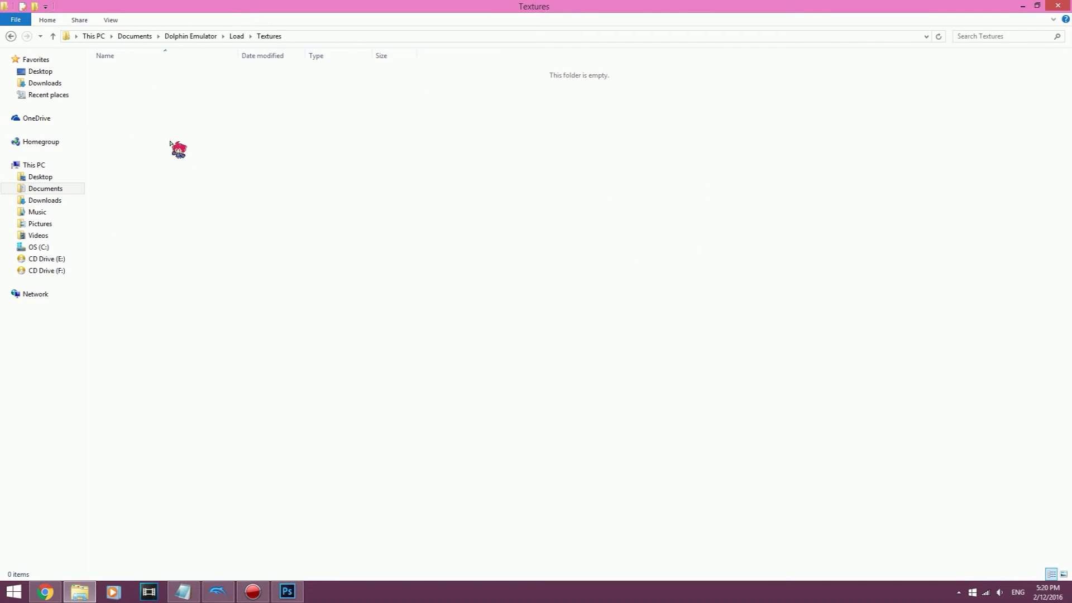
Create a new folder named RUFEMV there and open it.
click(35, 6)
text(RUFEMV)
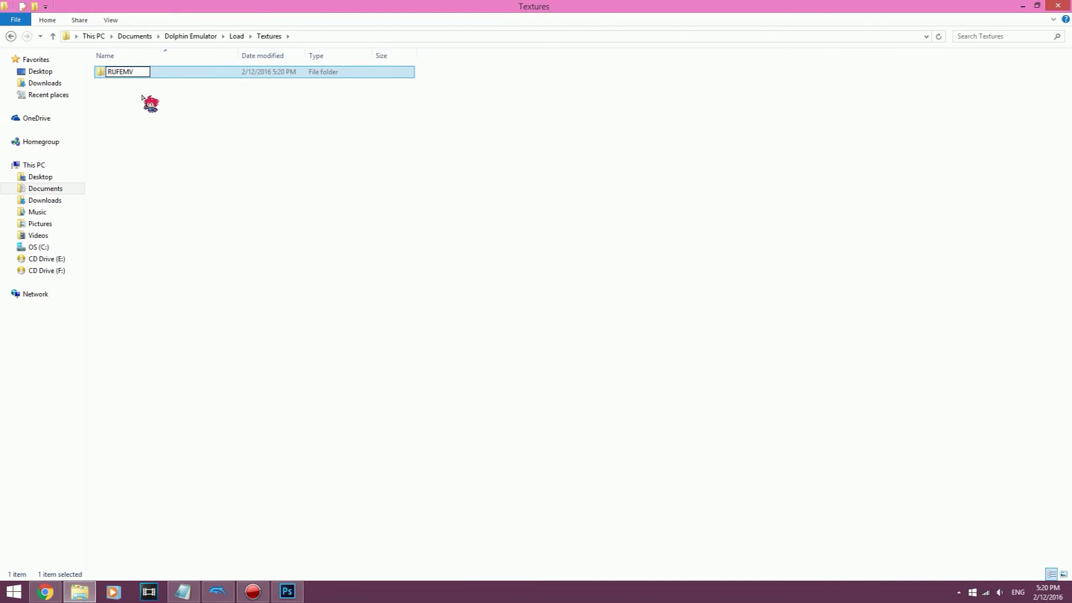
click(142, 98)
double_click(130, 72)
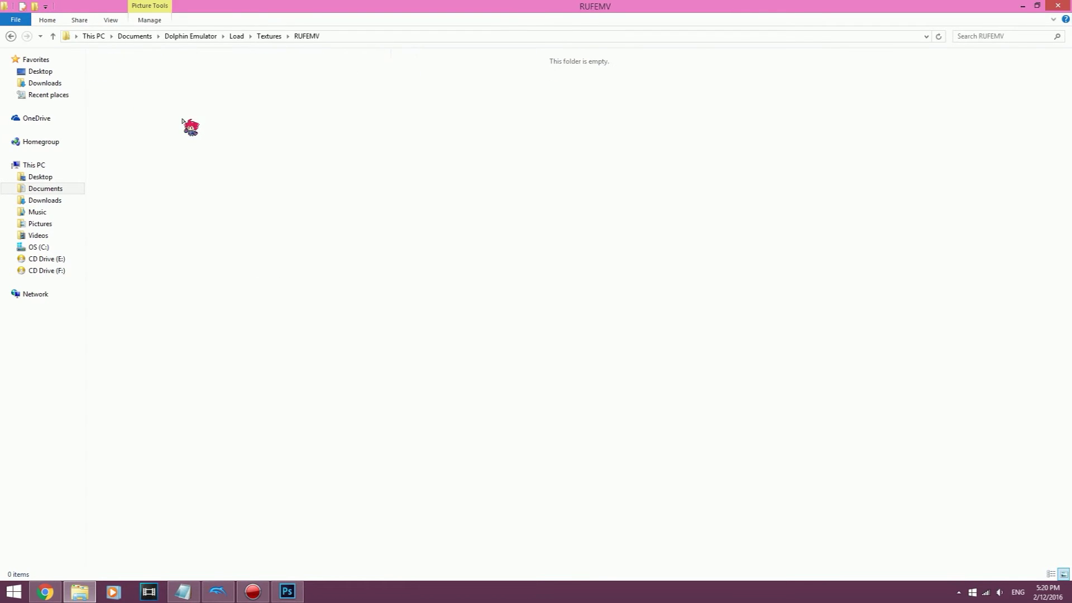
click(278, 593)
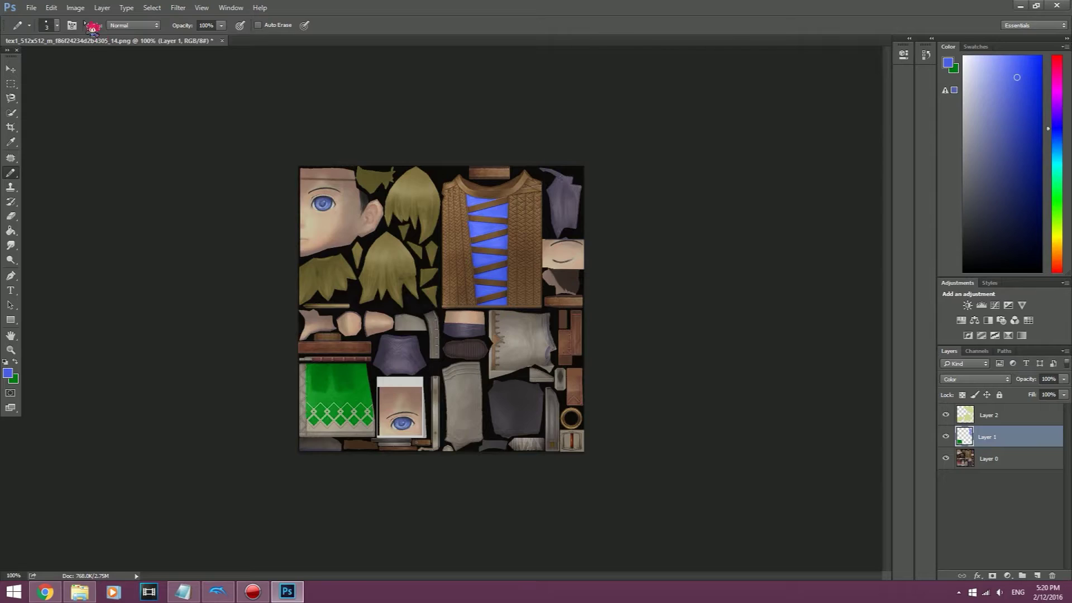
Save the recoloured texture via Save As as a PNG in Dolphin Emulator\Load\Textures\RUFEMV under its original name.
click(26, 8)
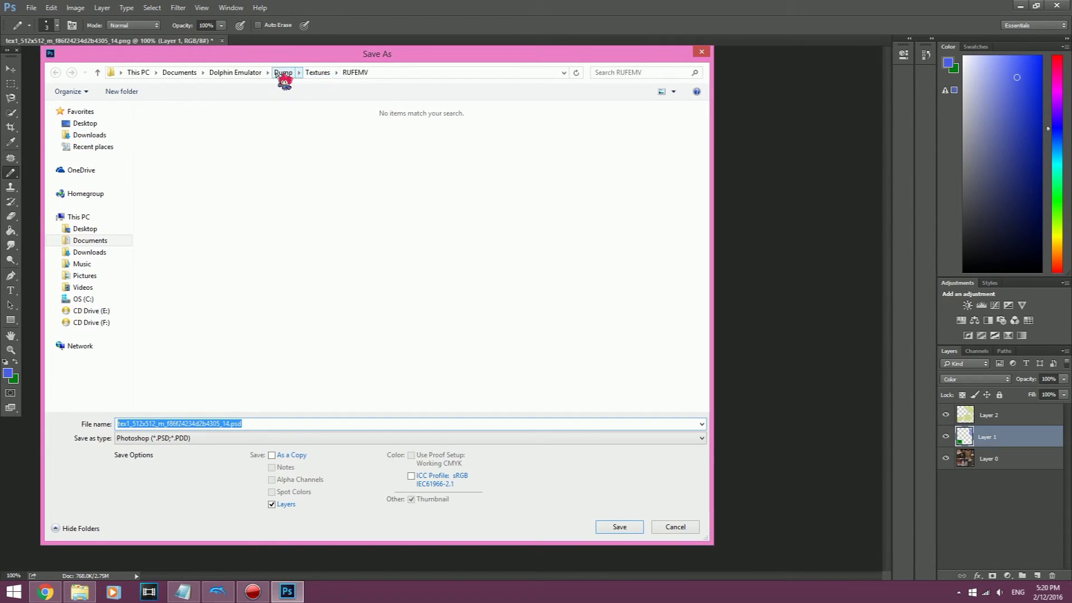
click(246, 73)
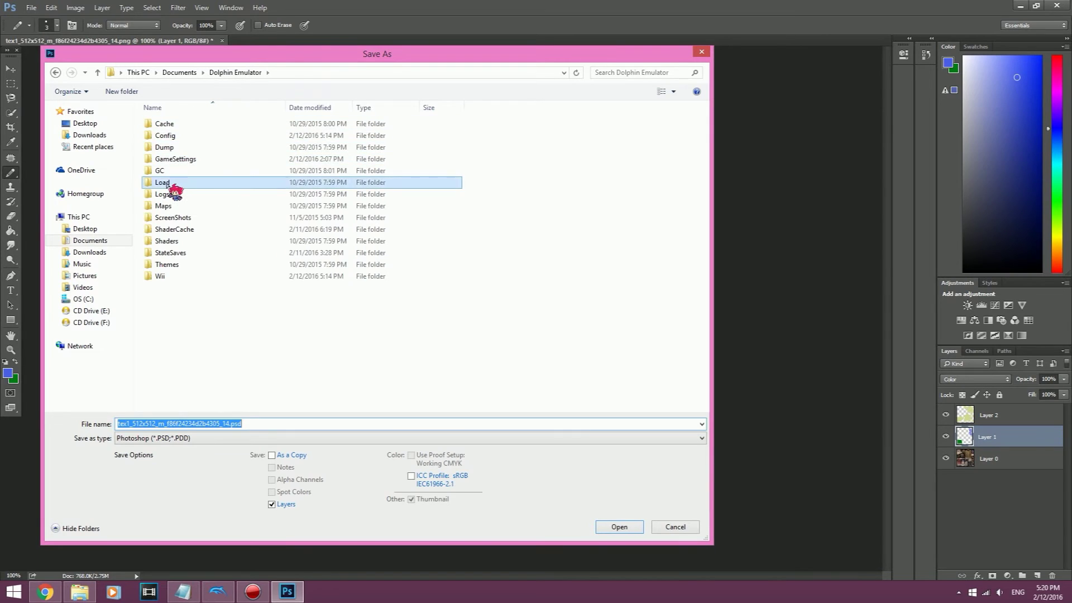
double_click(167, 183)
double_click(179, 125)
click(179, 125)
double_click(179, 125)
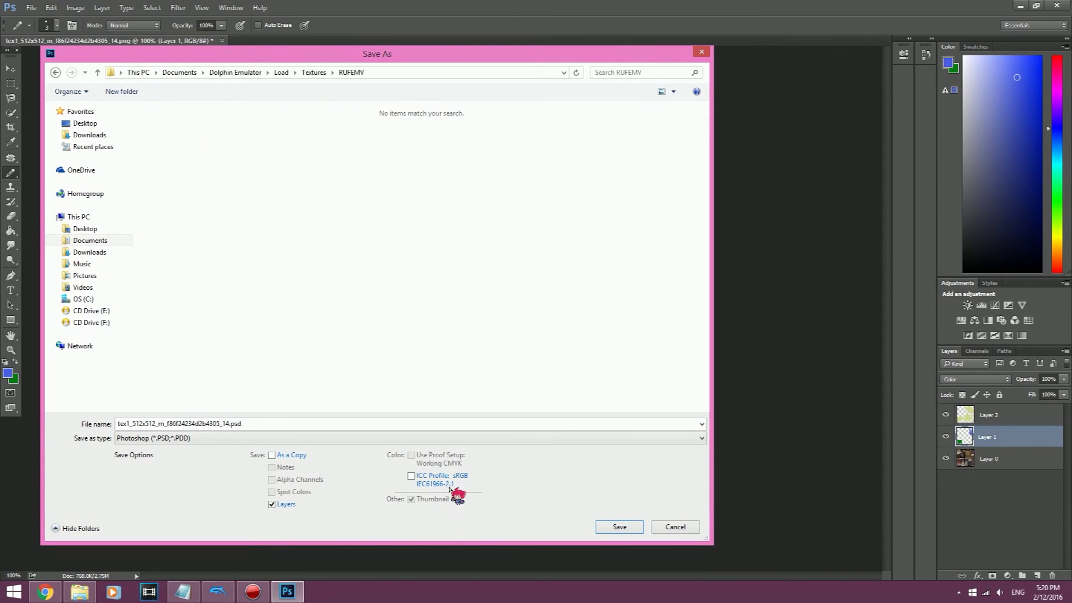
click(439, 439)
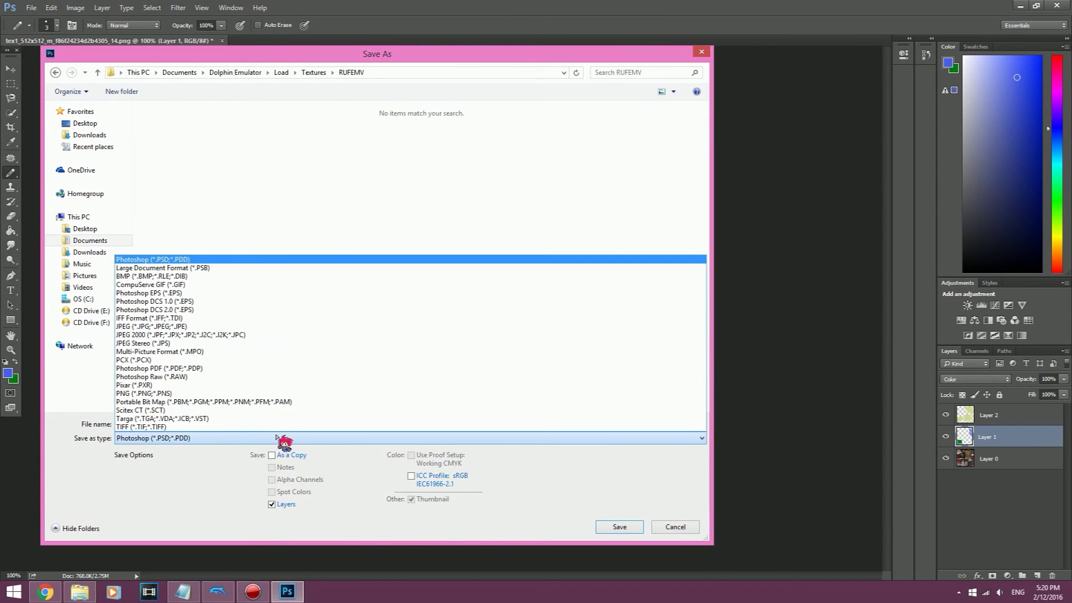
click(210, 393)
click(631, 528)
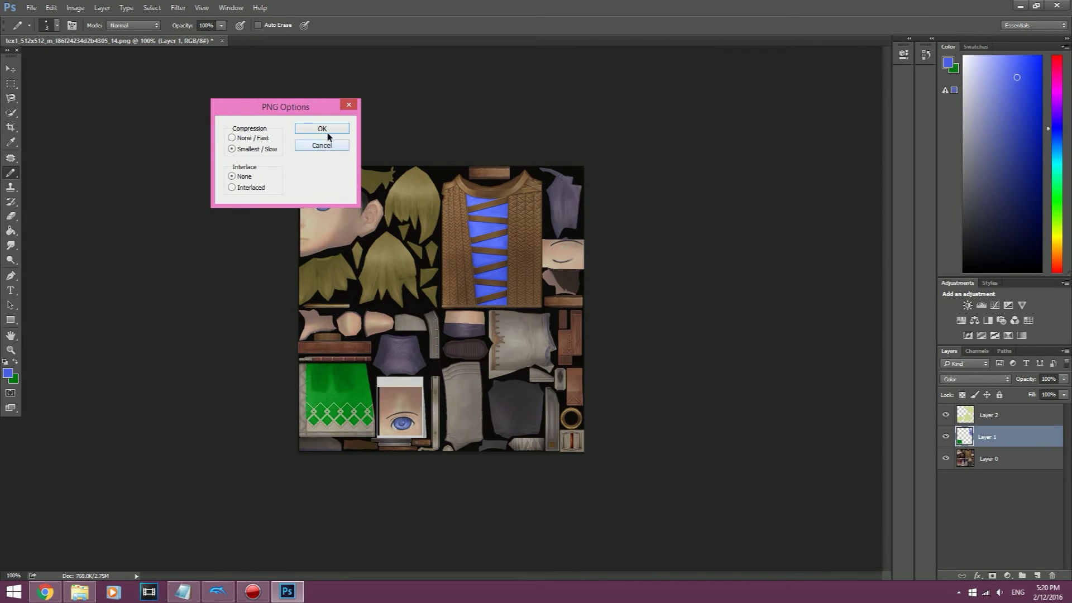
click(306, 130)
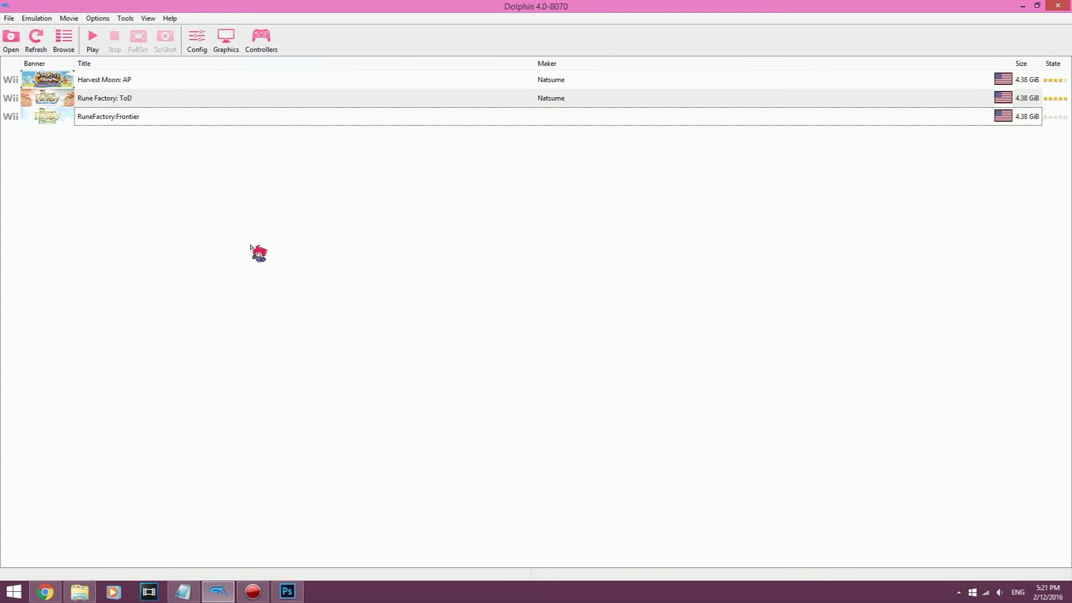
In Graphics > Advanced, uncheck Dump Textures, check Load Custom Textures, and select Rune Factory Frontier.
click(226, 40)
click(559, 151)
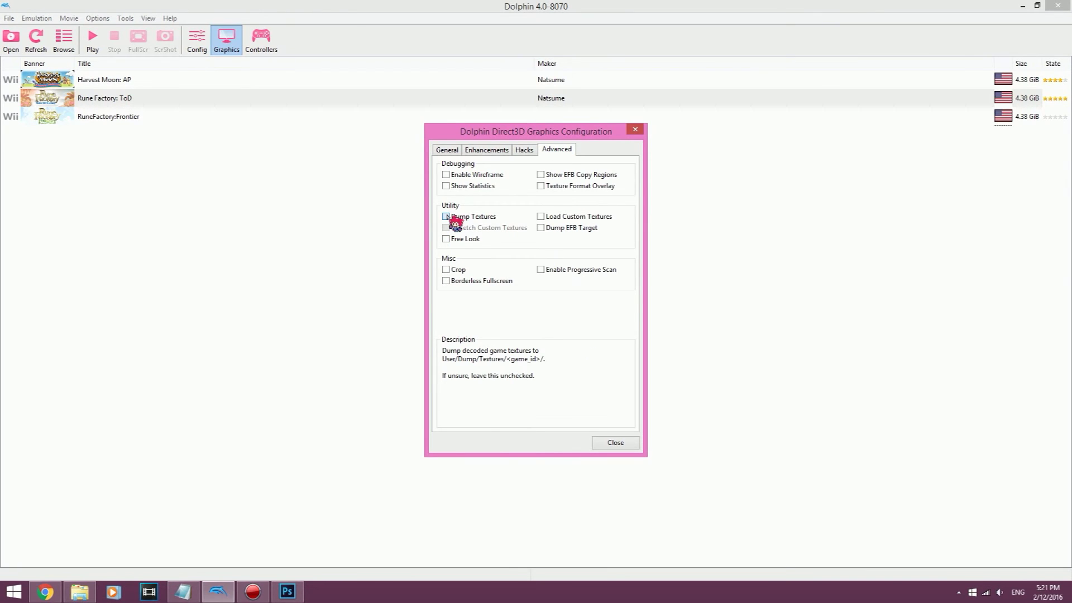
click(446, 216)
click(541, 216)
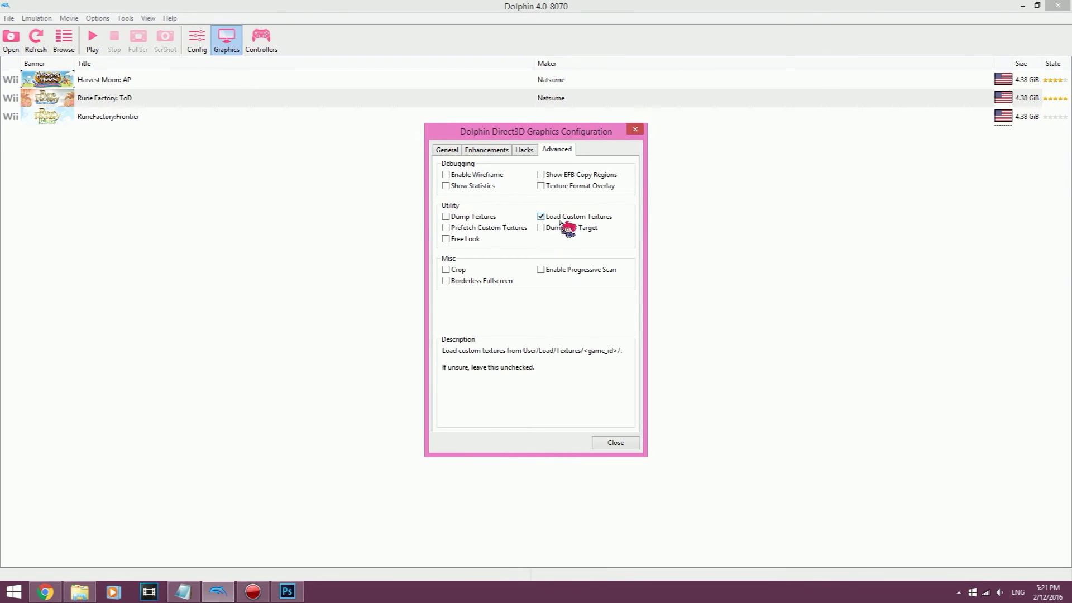
click(615, 442)
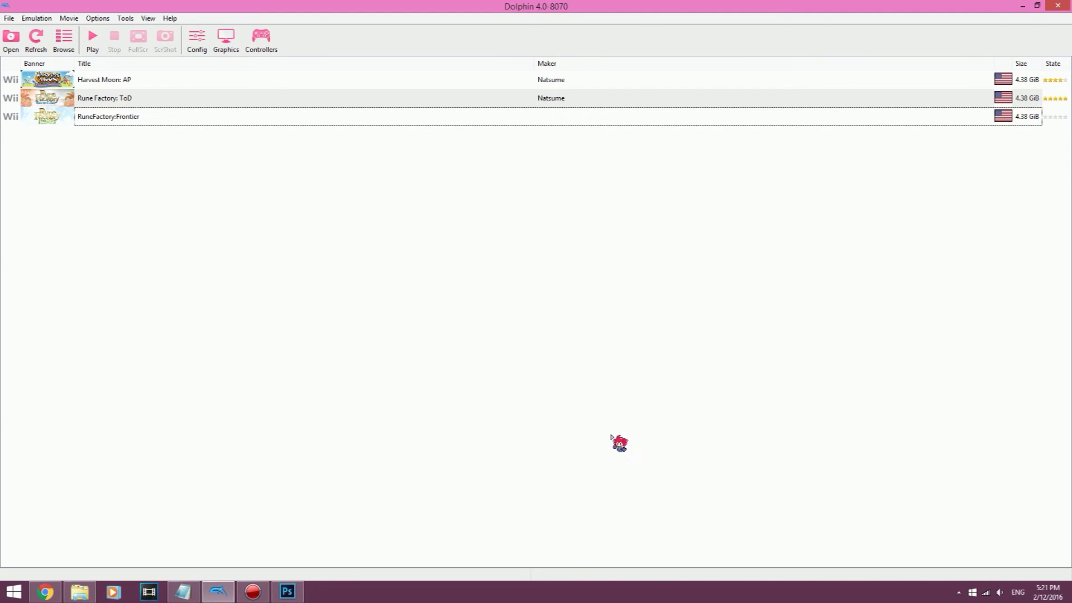
click(197, 99)
Launch RuneFactory:Frontier from the game list and maximize its render window.
double_click(197, 106)
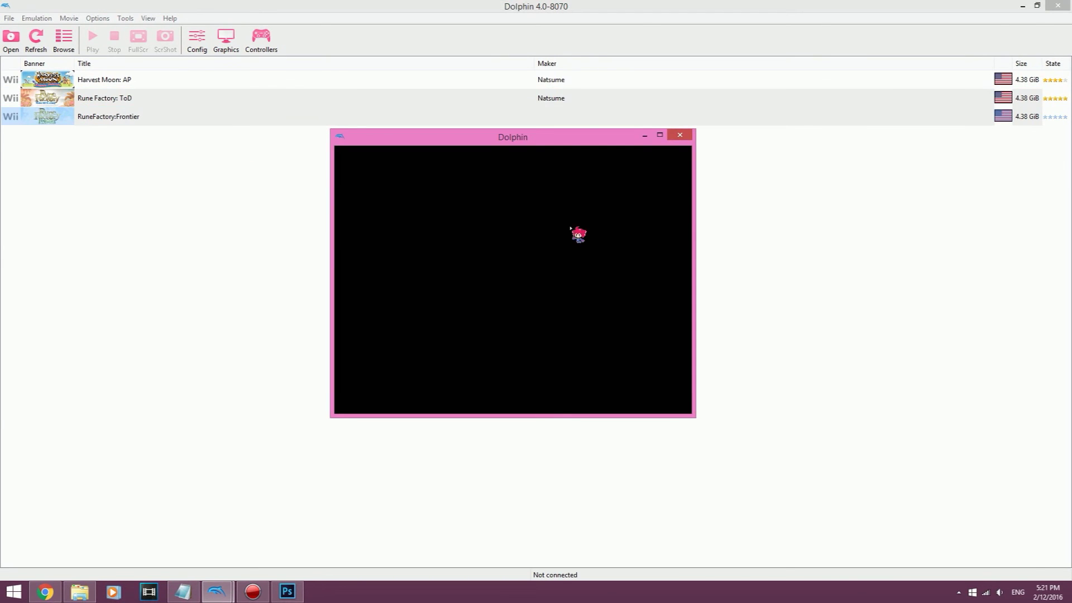
click(666, 136)
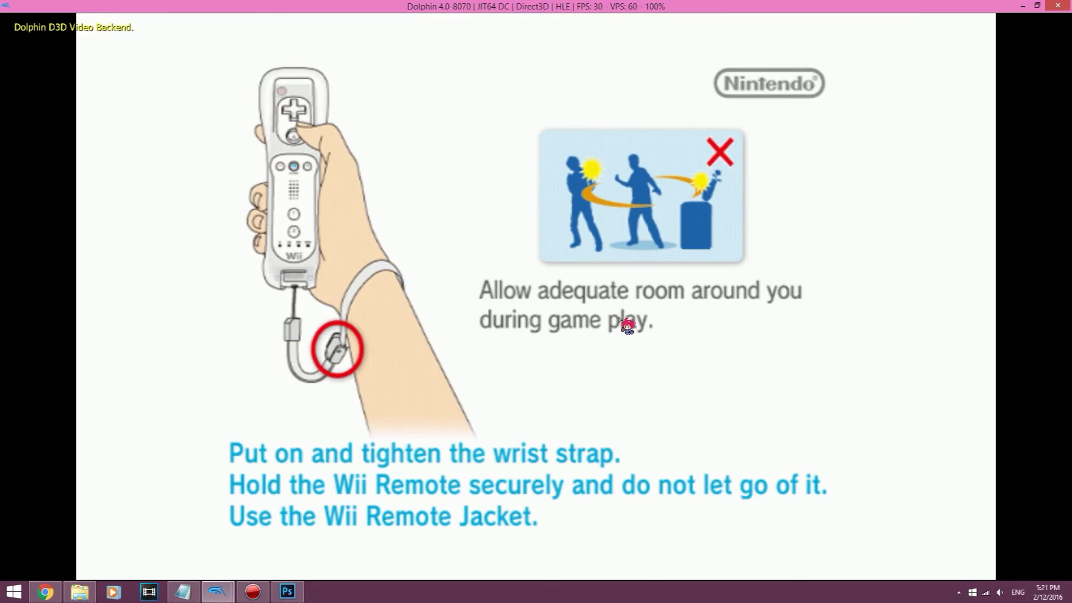